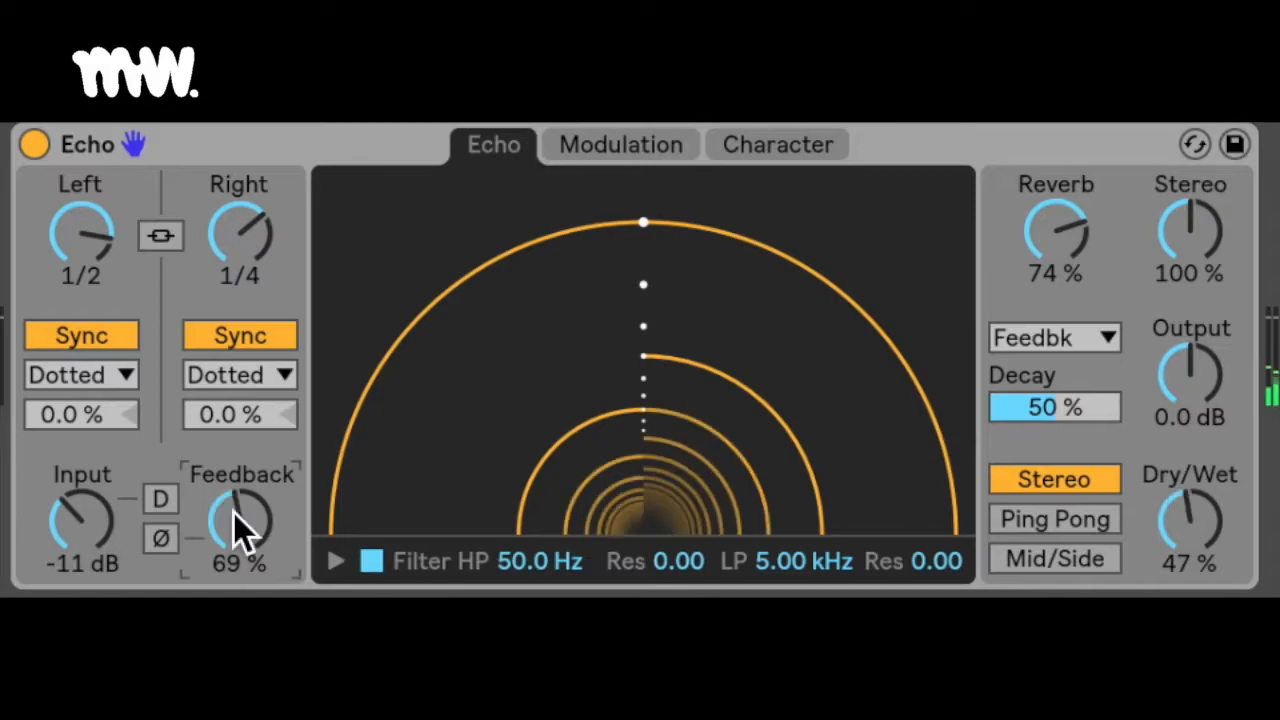
- Show the modulation settings and set the feedback to 80 %
left_click(593, 152)
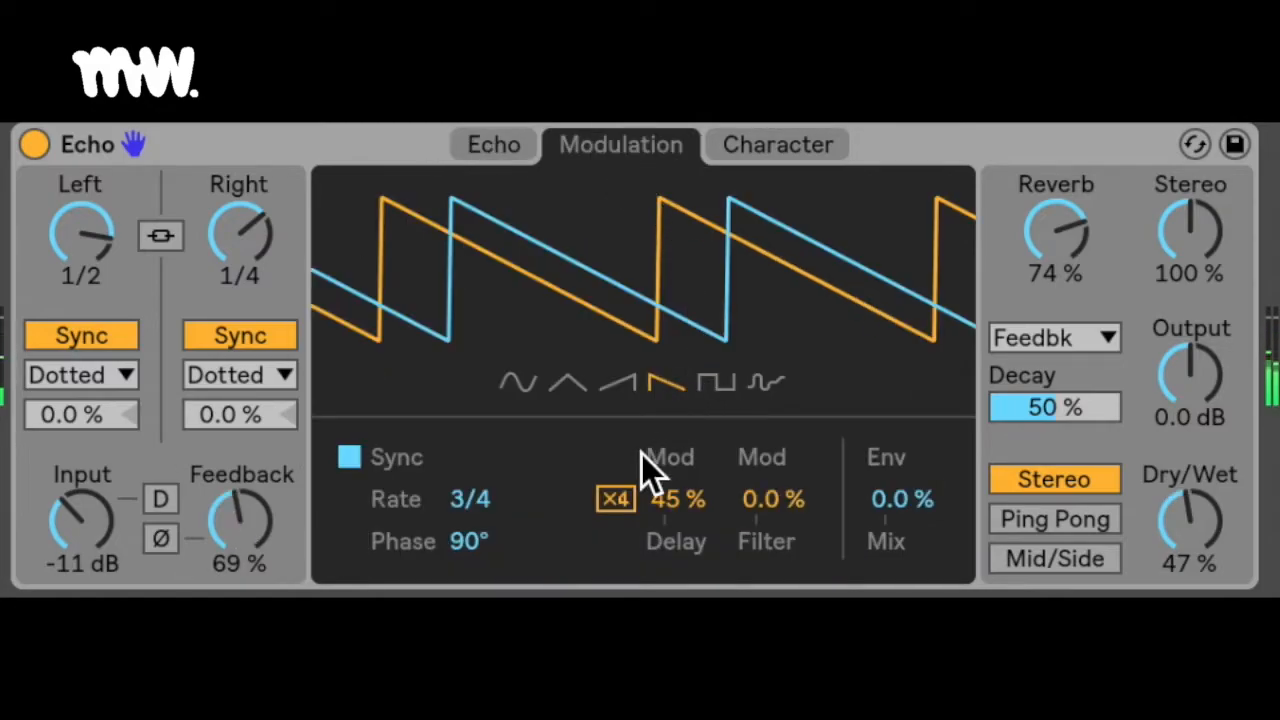
left_click_drag(241, 466, 241, 438)
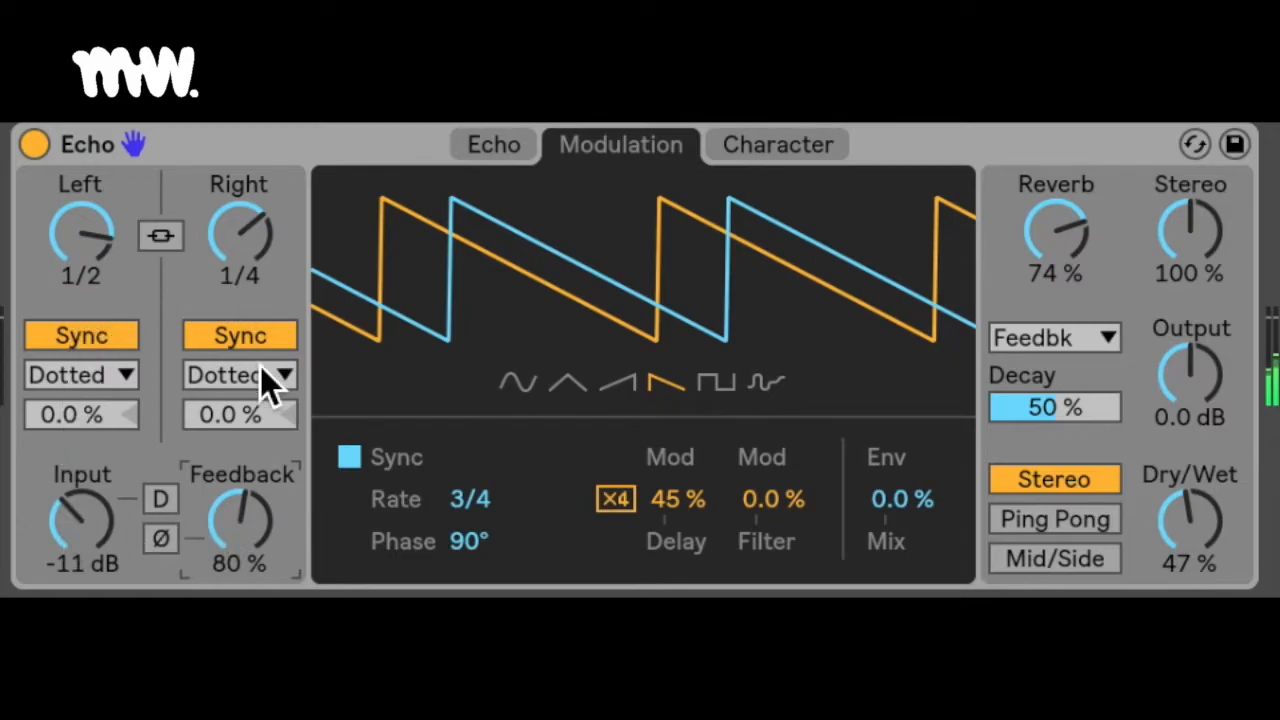
- Enable Wobble with its morph at 75 % and enable Noise with its amount at 69 %
left_click(776, 150)
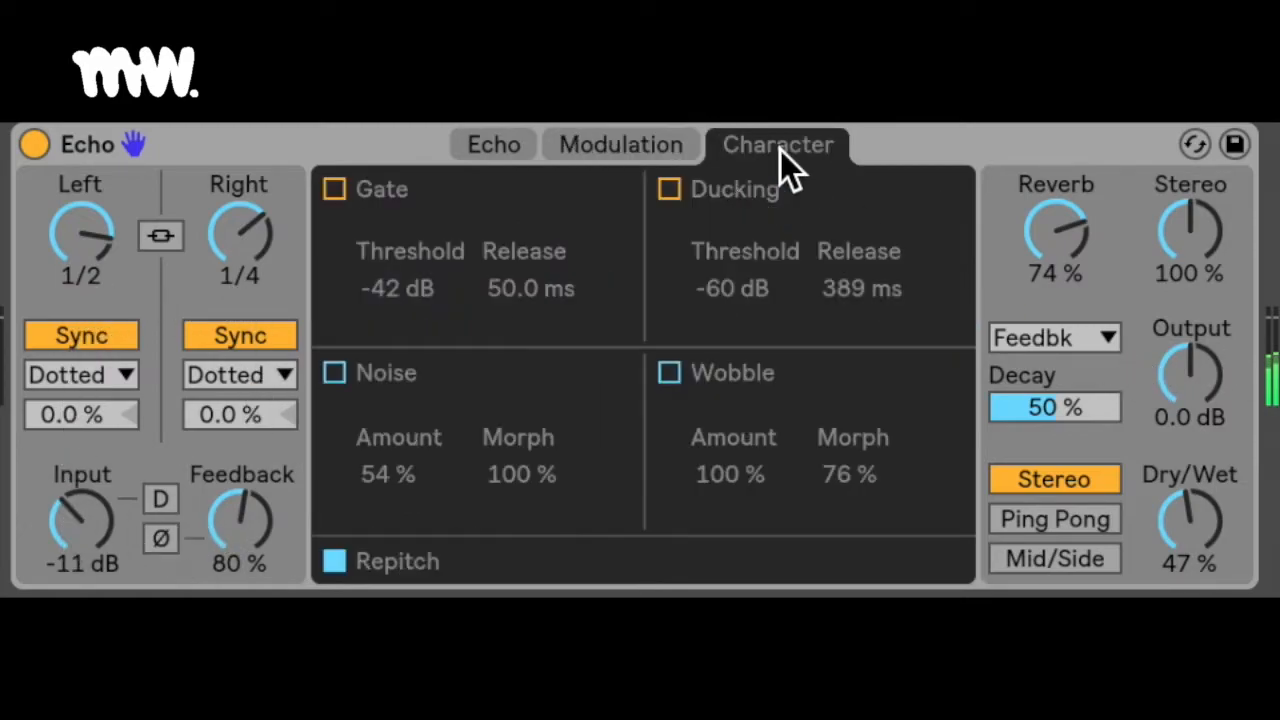
left_click(672, 374)
mouse_move(849, 474)
left_mouse_down()
mouse_move(849, 450)
mouse_move(849, 472)
left_mouse_up()
left_click(335, 374)
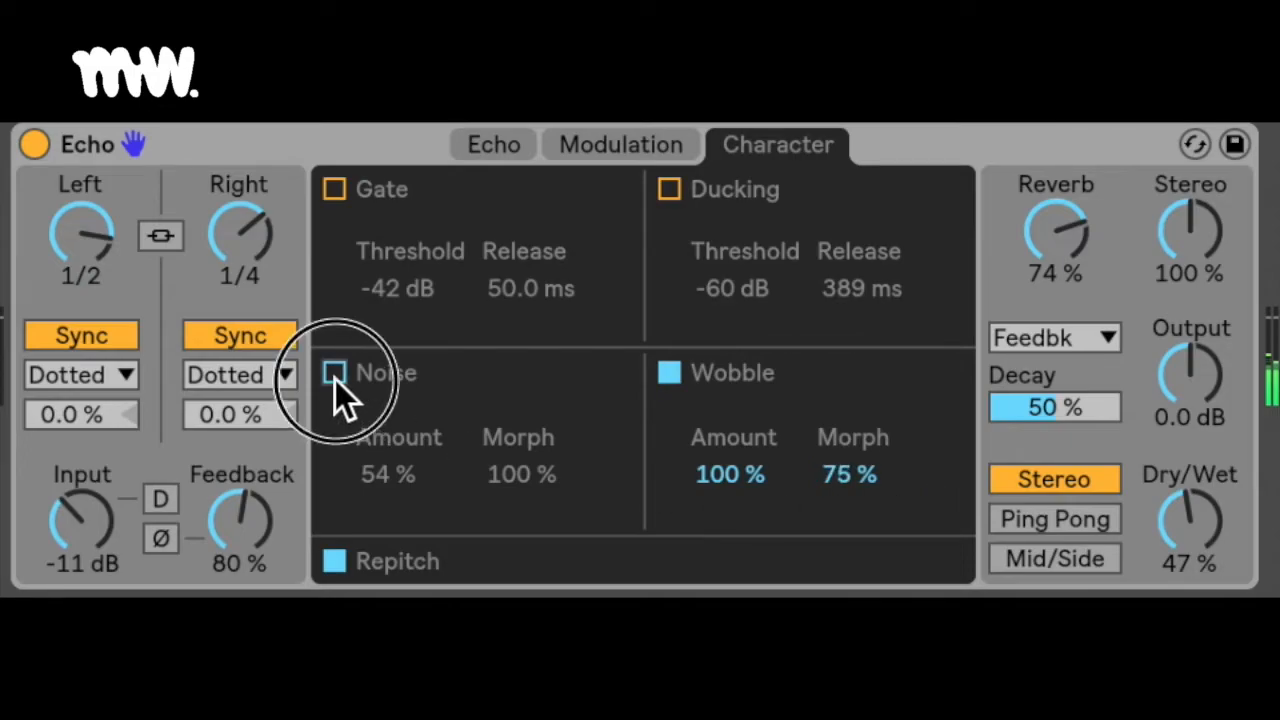
mouse_move(388, 474)
left_mouse_down()
mouse_move(388, 428)
mouse_move(399, 478)
left_mouse_up()
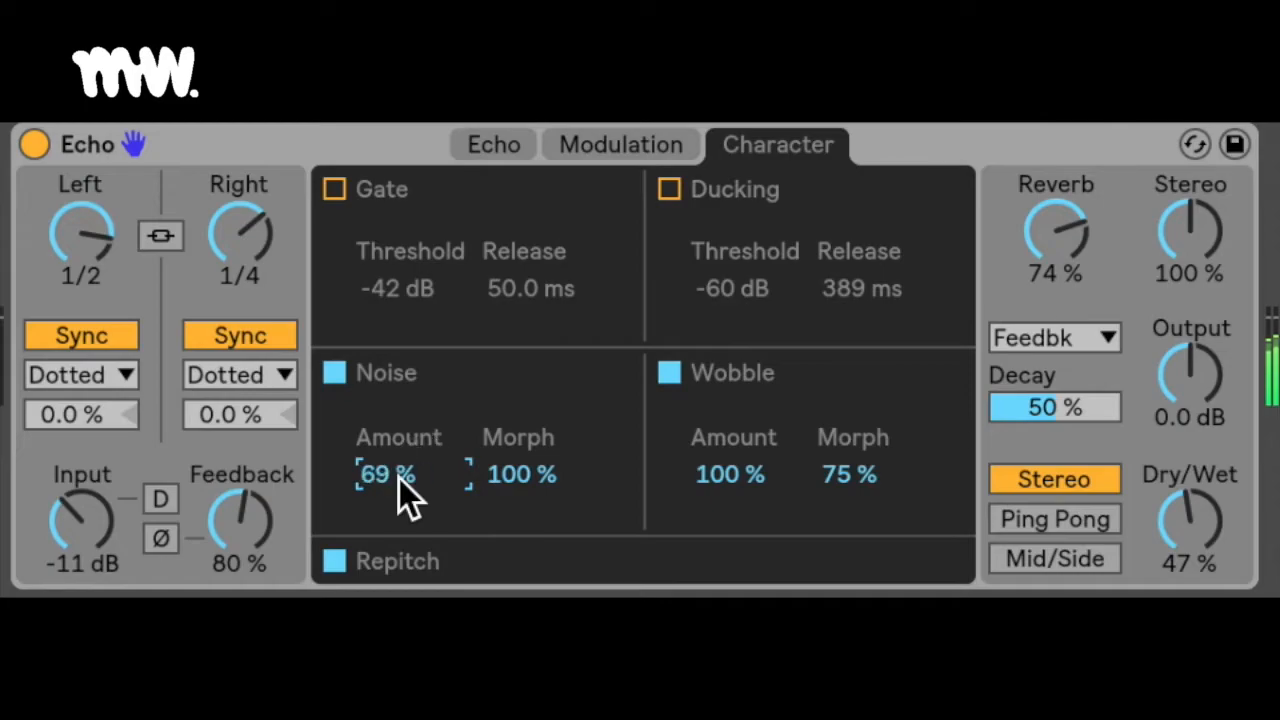
- Set the synced modulation rate to 1/32
left_click(620, 145)
left_click(466, 500)
left_click_drag(466, 500, 466, 540)
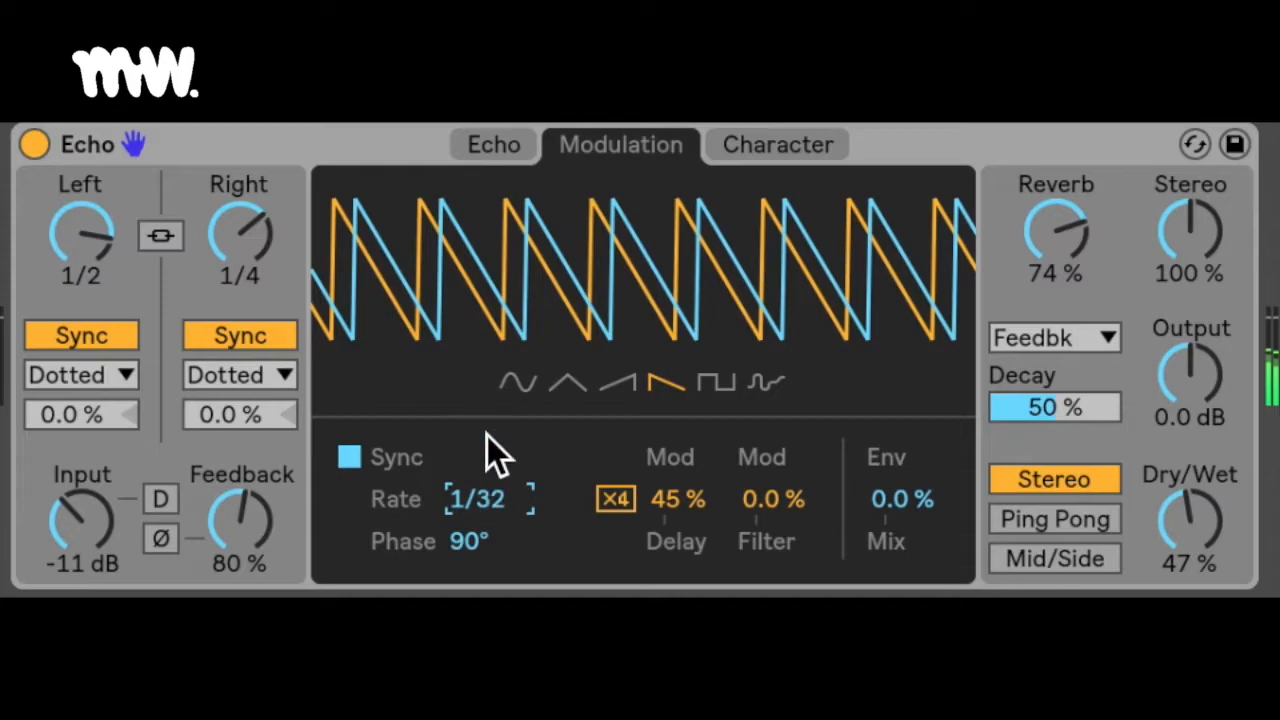
- Show the echo filter curve and set the high-pass cutoff to 57.5 Hz
left_click(460, 136)
left_click(335, 561)
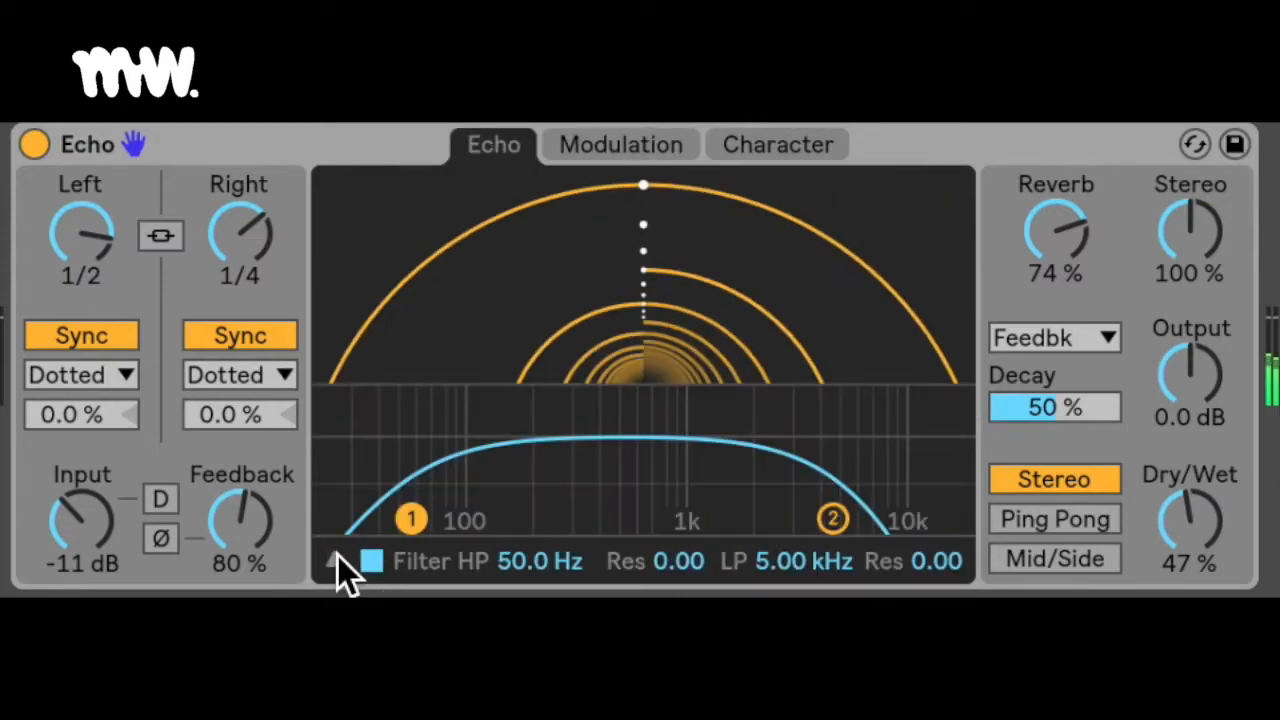
mouse_move(406, 518)
left_mouse_down()
mouse_move(691, 518)
mouse_move(423, 518)
left_mouse_up()
- Set the reverb decay to 33 % and reset the reverb amount to 0 %
left_click(1090, 408)
mouse_move(1056, 408)
left_mouse_down()
mouse_move(1120, 408)
mouse_move(1034, 408)
left_mouse_up()
double_click(1044, 226)
- Set the stereo width to 200 % and the dry/wet mix to 100 %
left_click_drag(1200, 270, 1205, 236)
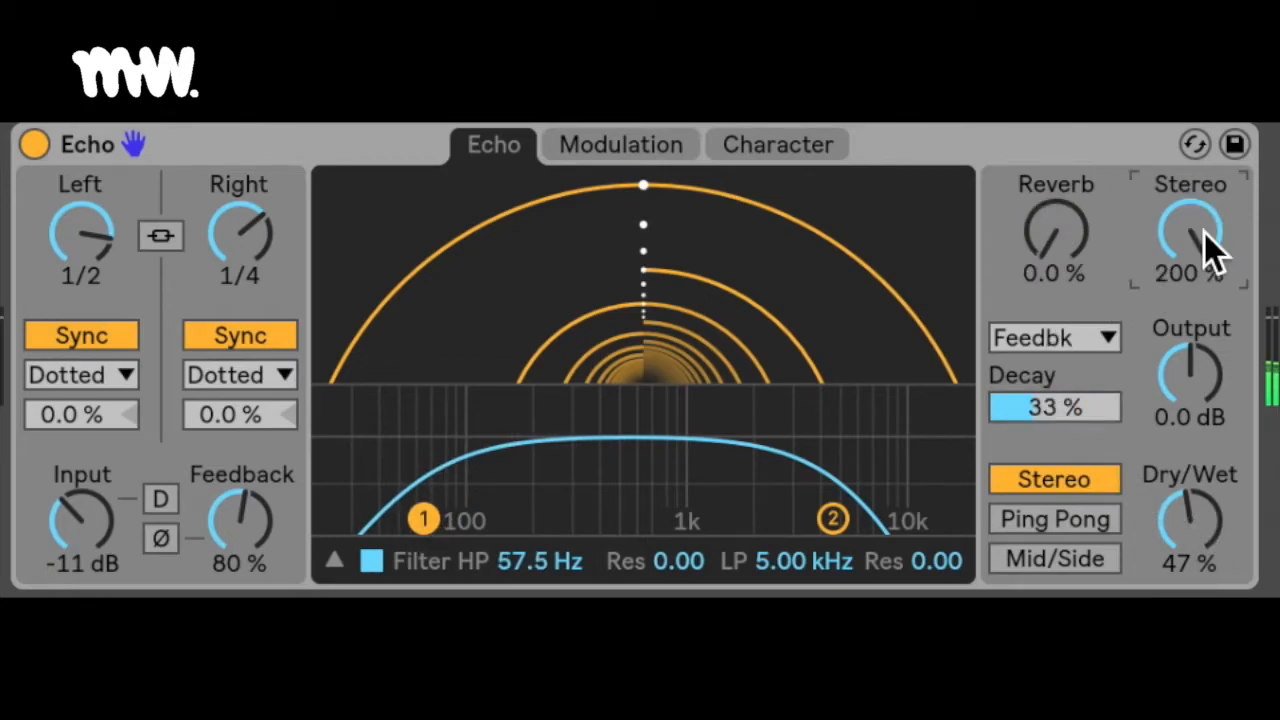
left_click_drag(1190, 520, 1190, 465)
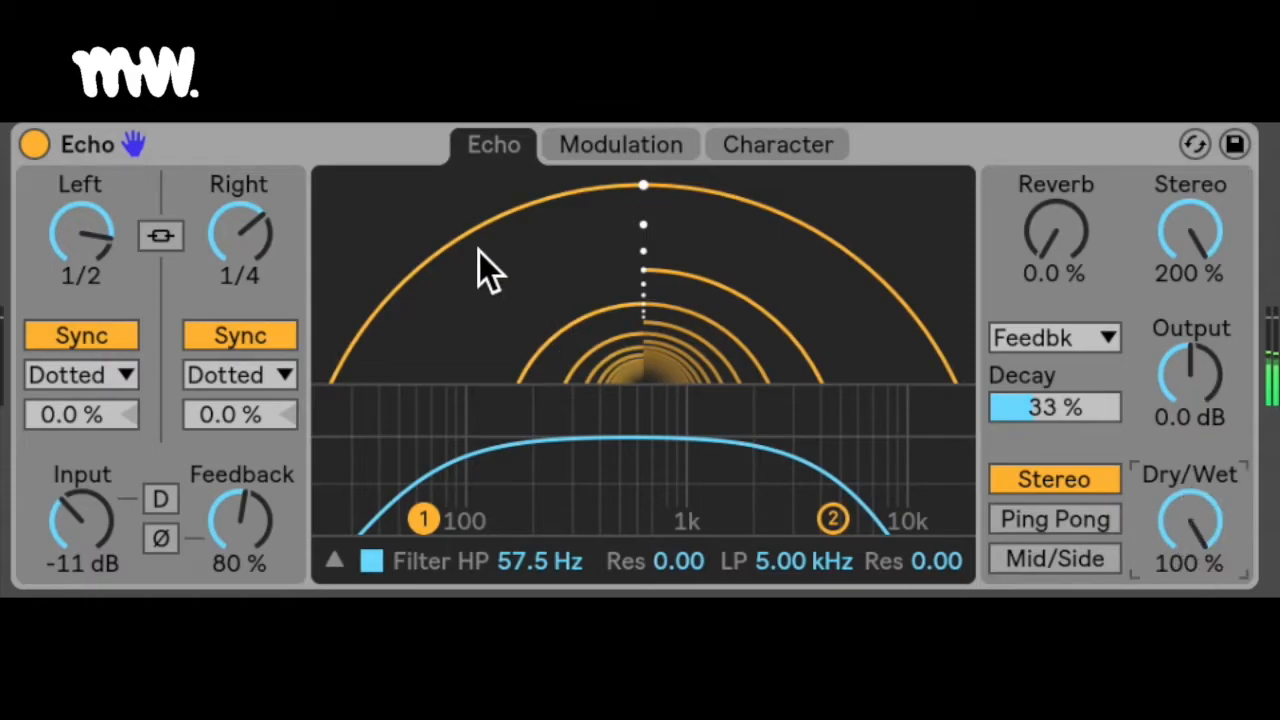
- Set the right delay time to 1 and compare changing it with Repitch off, leaving Repitch on
left_click_drag(240, 246, 240, 222)
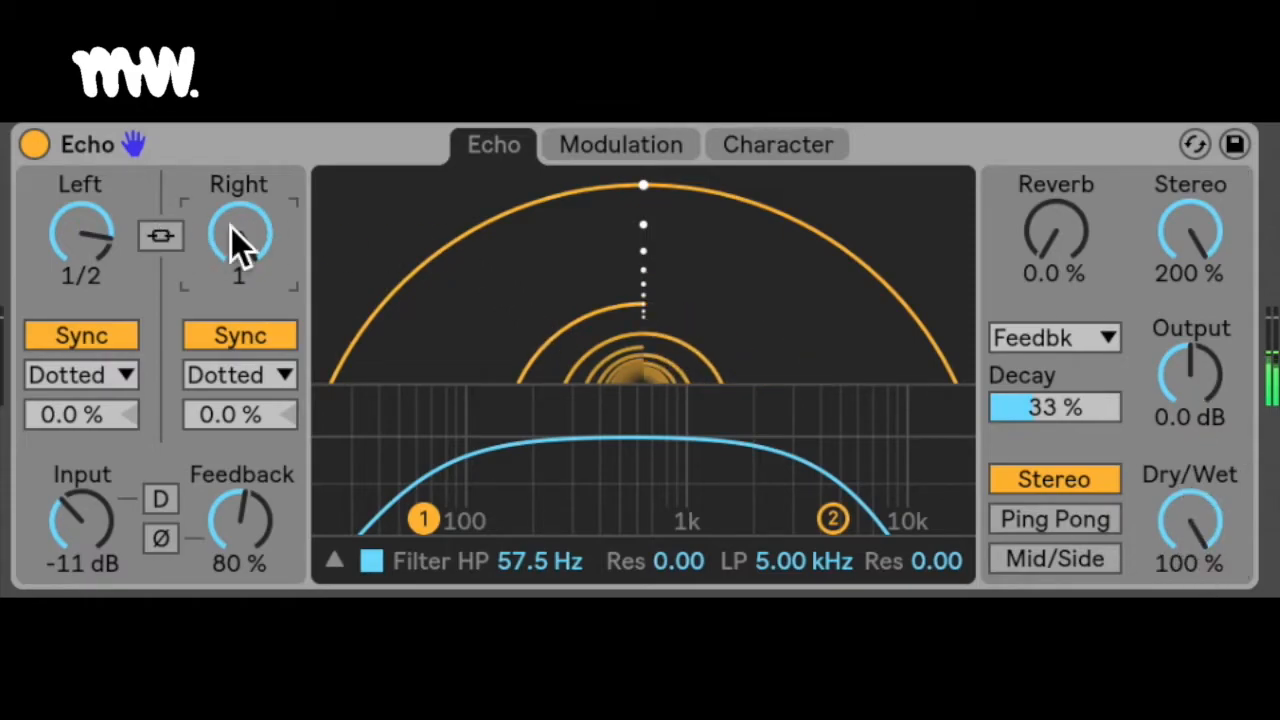
left_click(770, 145)
left_click(334, 562)
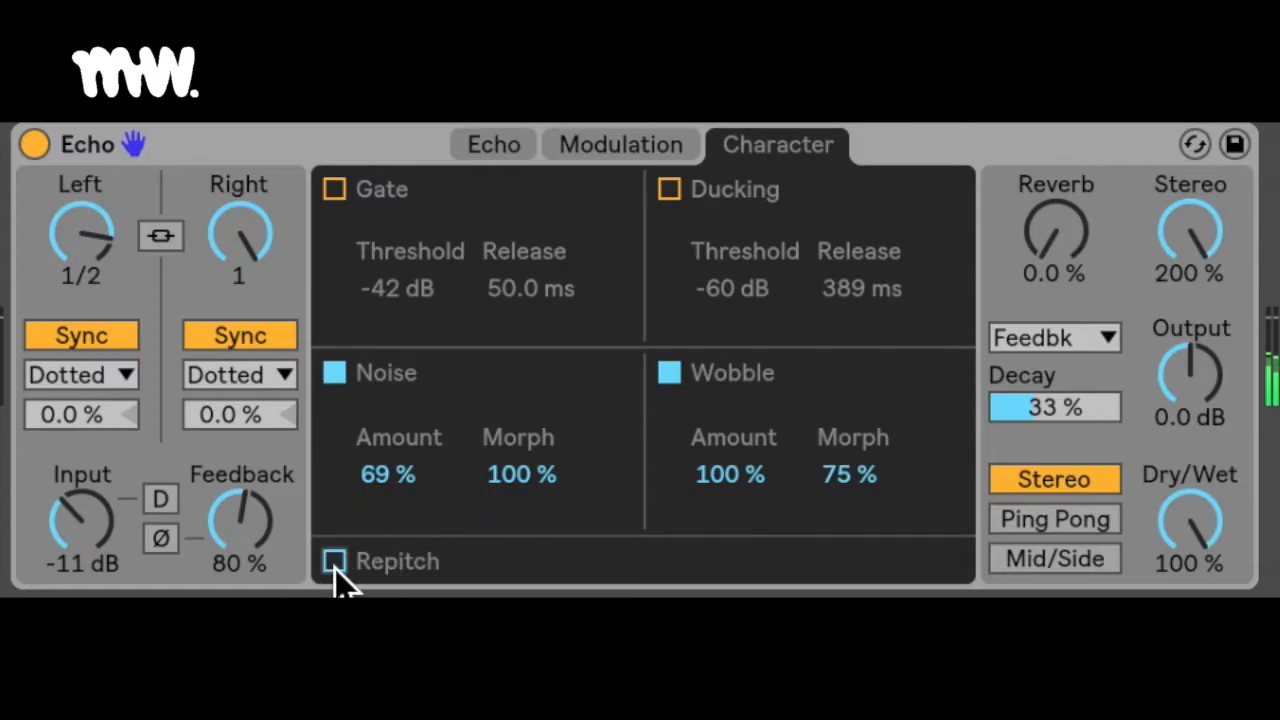
left_click_drag(225, 157, 225, 215)
left_click(334, 562)
- Link the left and right delay times at 1 and set the dry/wet mix to 0 %
left_click_drag(52, 208, 108, 185)
left_click(161, 236)
left_click_drag(1180, 510, 1180, 570)
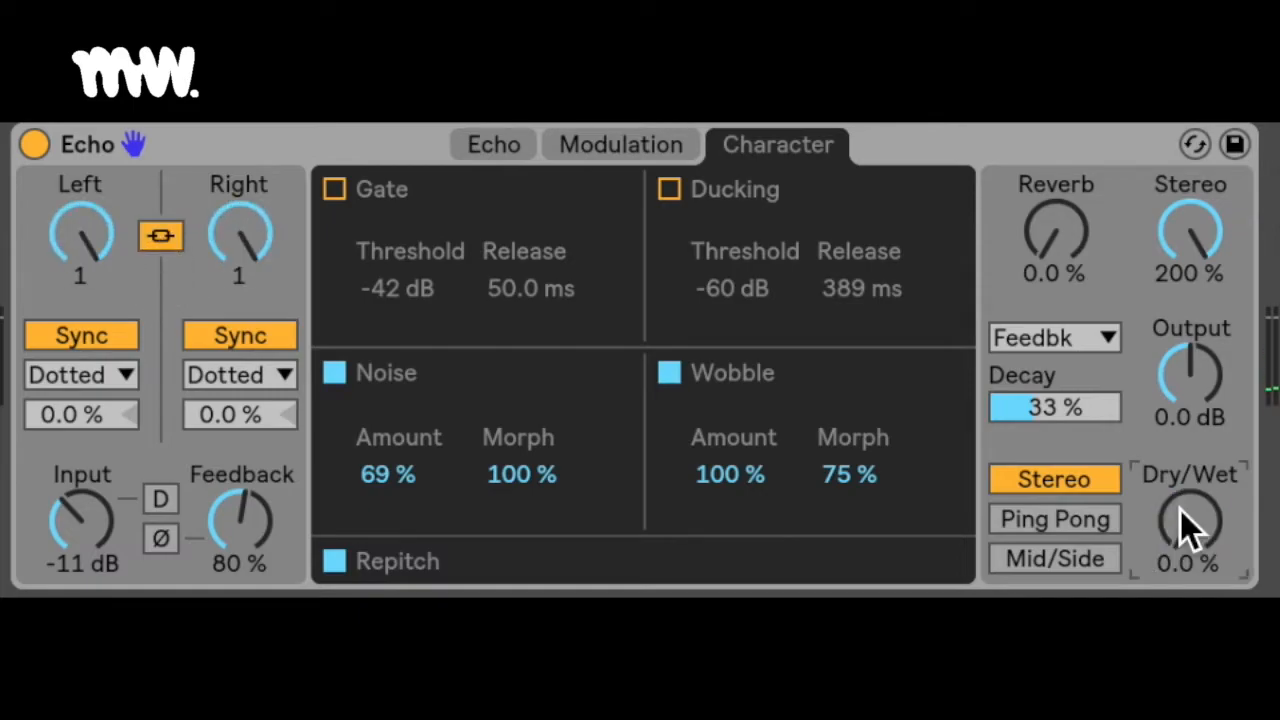
left_click(607, 145)
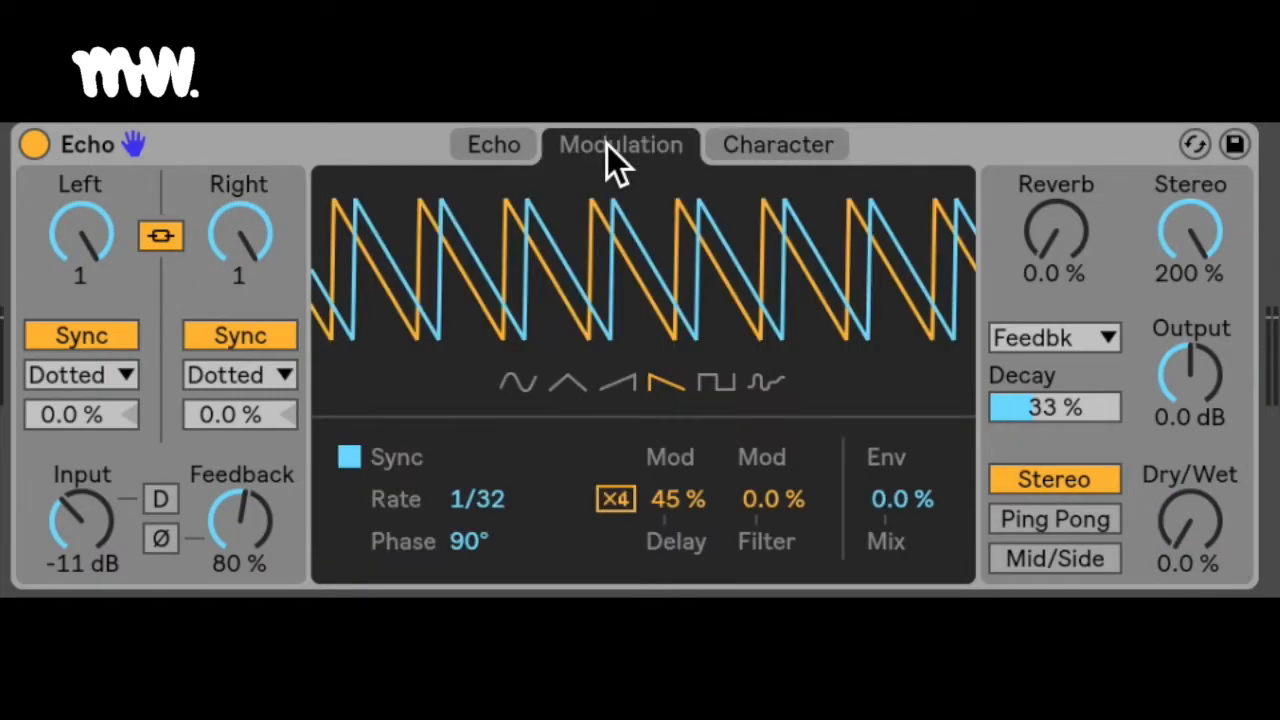
left_click(505, 148)
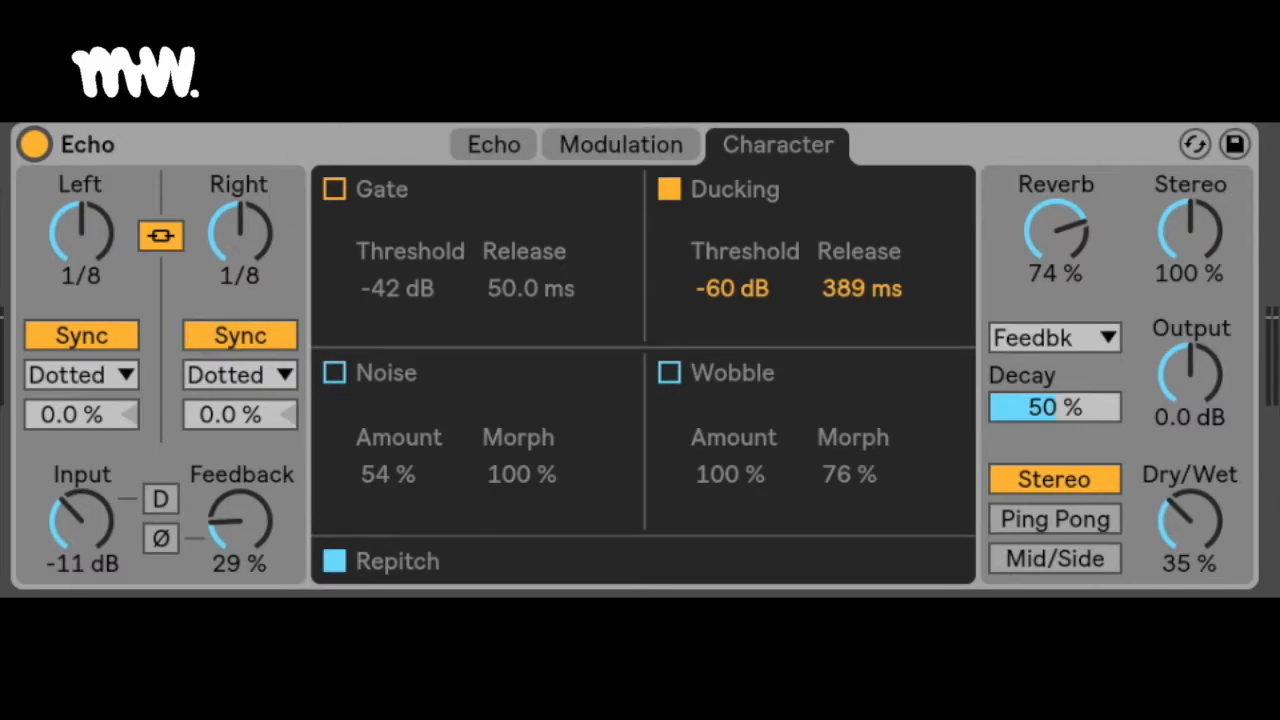
left_click(490, 142)
left_click(600, 148)
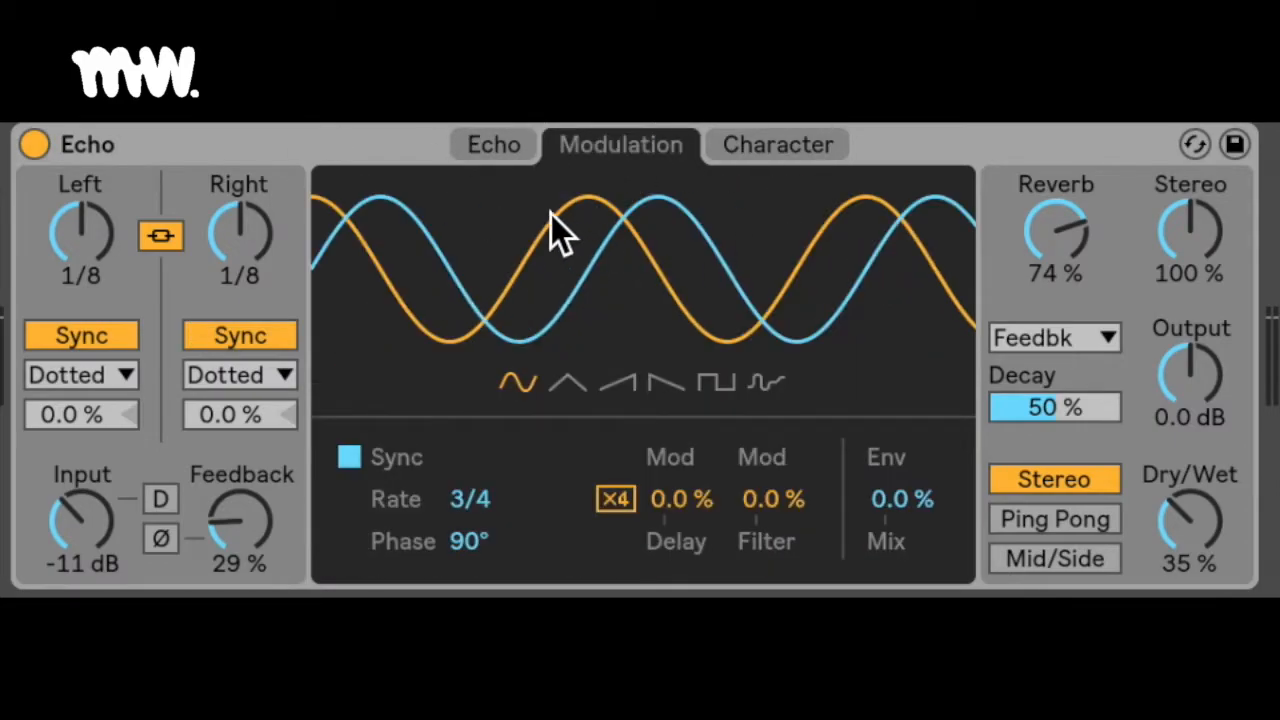
left_click(492, 142)
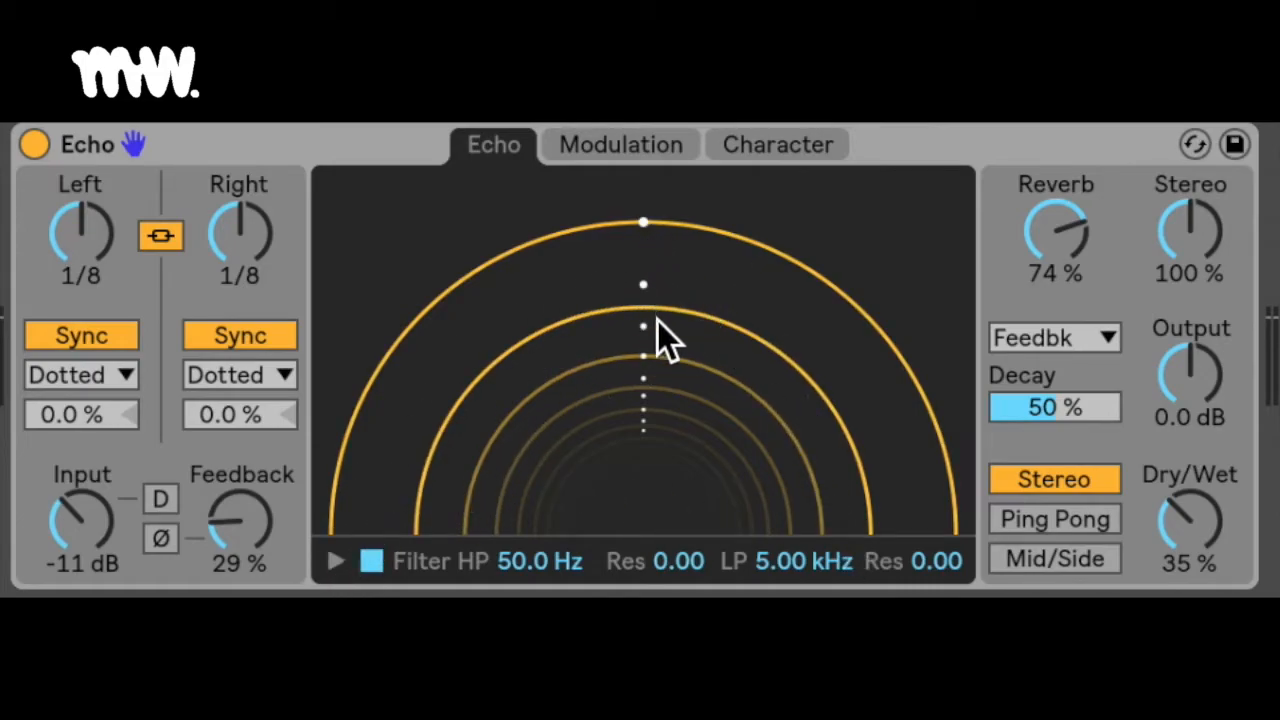
- Unlink the two delay channels, setting the left delay time to 1/2 and the right one to 1/4
mouse_move(654, 223)
left_mouse_down()
mouse_move(654, 320)
mouse_move(654, 125)
mouse_move(654, 223)
left_mouse_up()
left_click_drag(236, 211, 236, 300)
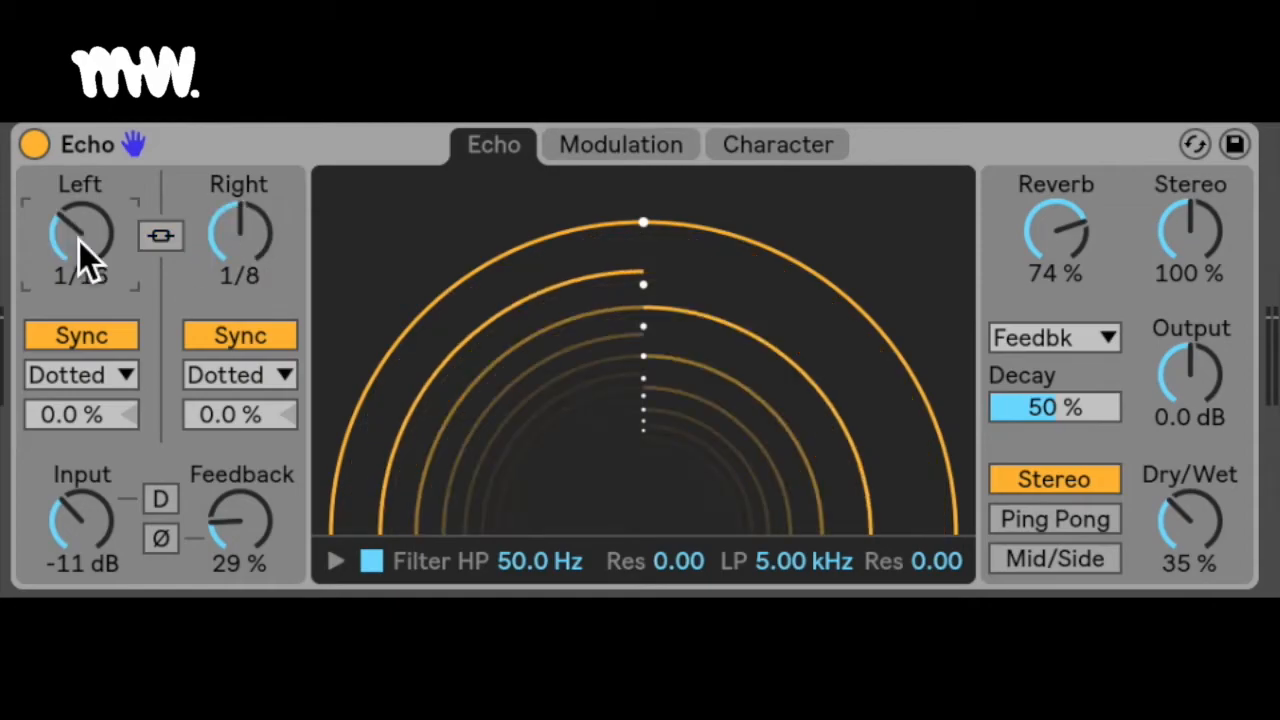
left_click_drag(79, 241, 79, 187)
left_click(160, 236)
left_click_drag(238, 240, 231, 210)
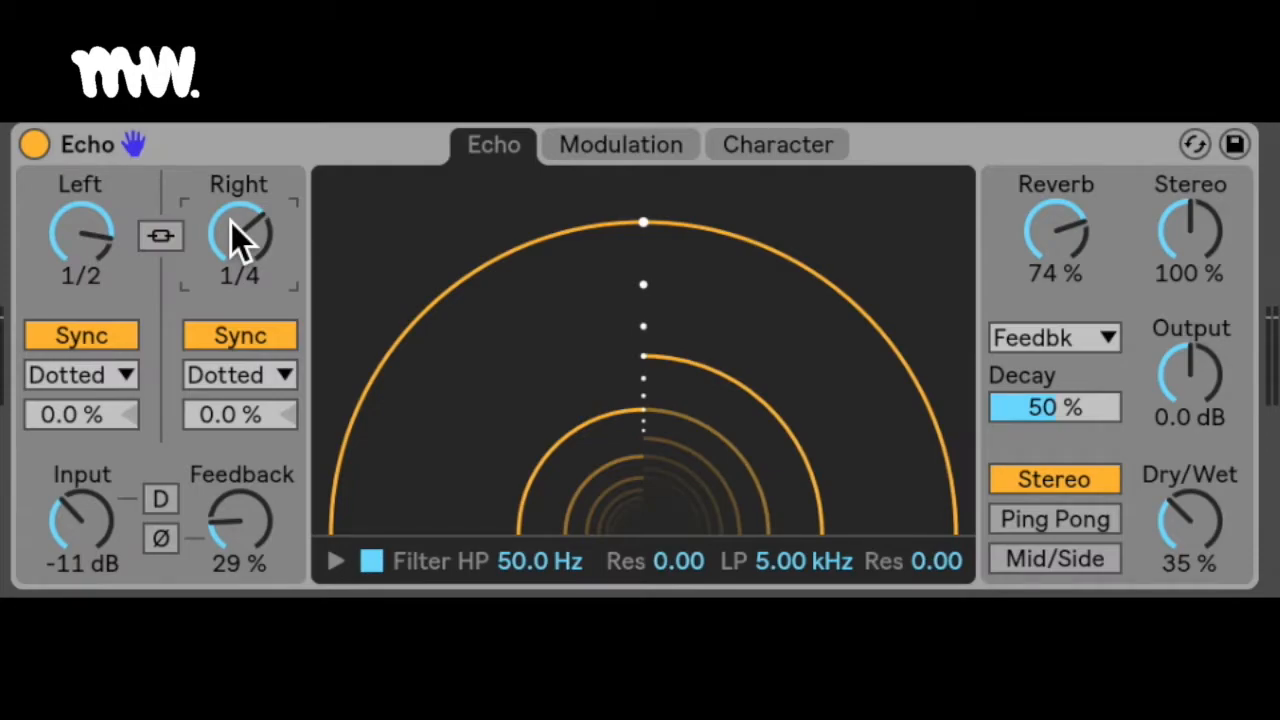
left_click(620, 147)
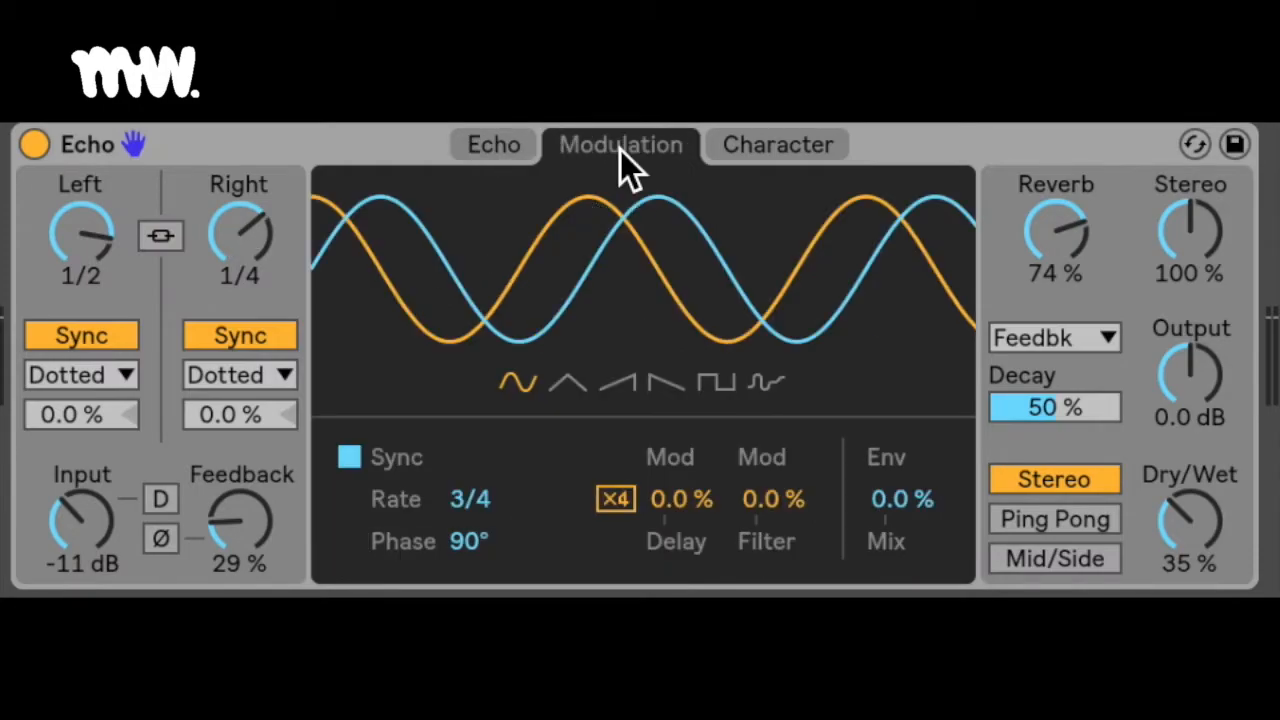
left_click(777, 152)
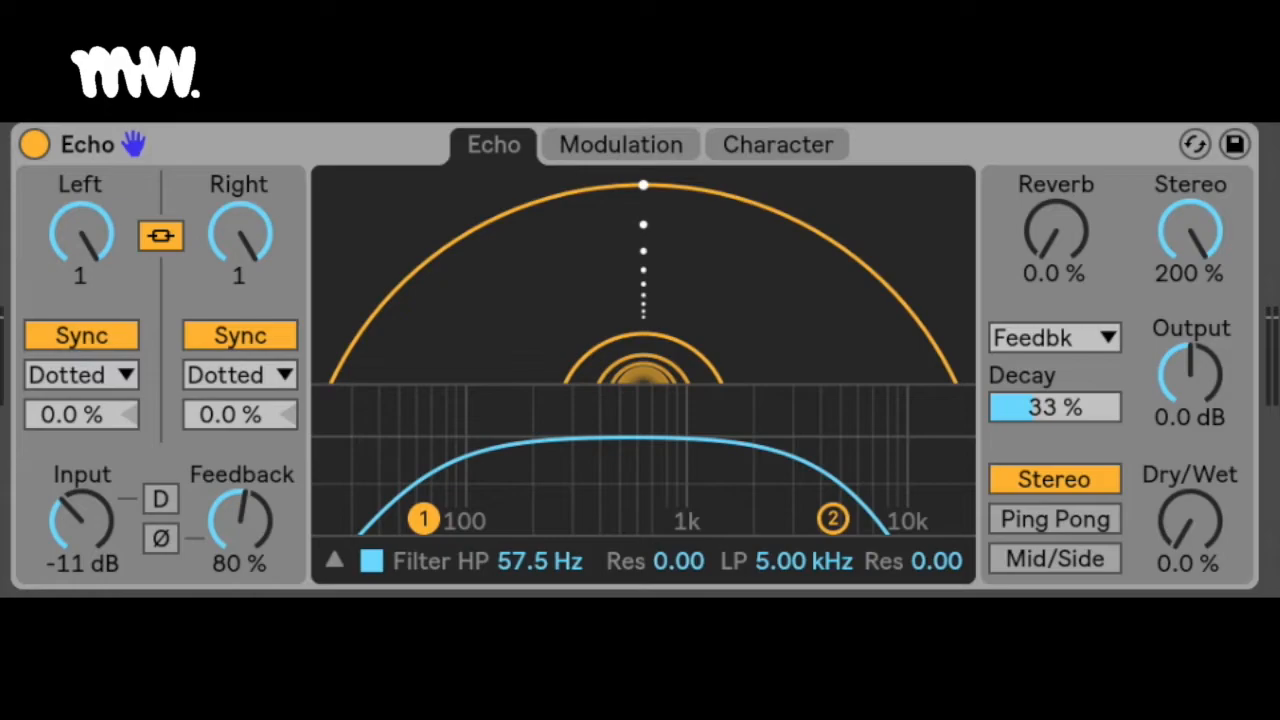
- Unlink the two delay channels and set the right delay time to 1/2
left_click(159, 235)
left_click(159, 235)
left_click(159, 235)
left_click_drag(263, 240, 263, 215)
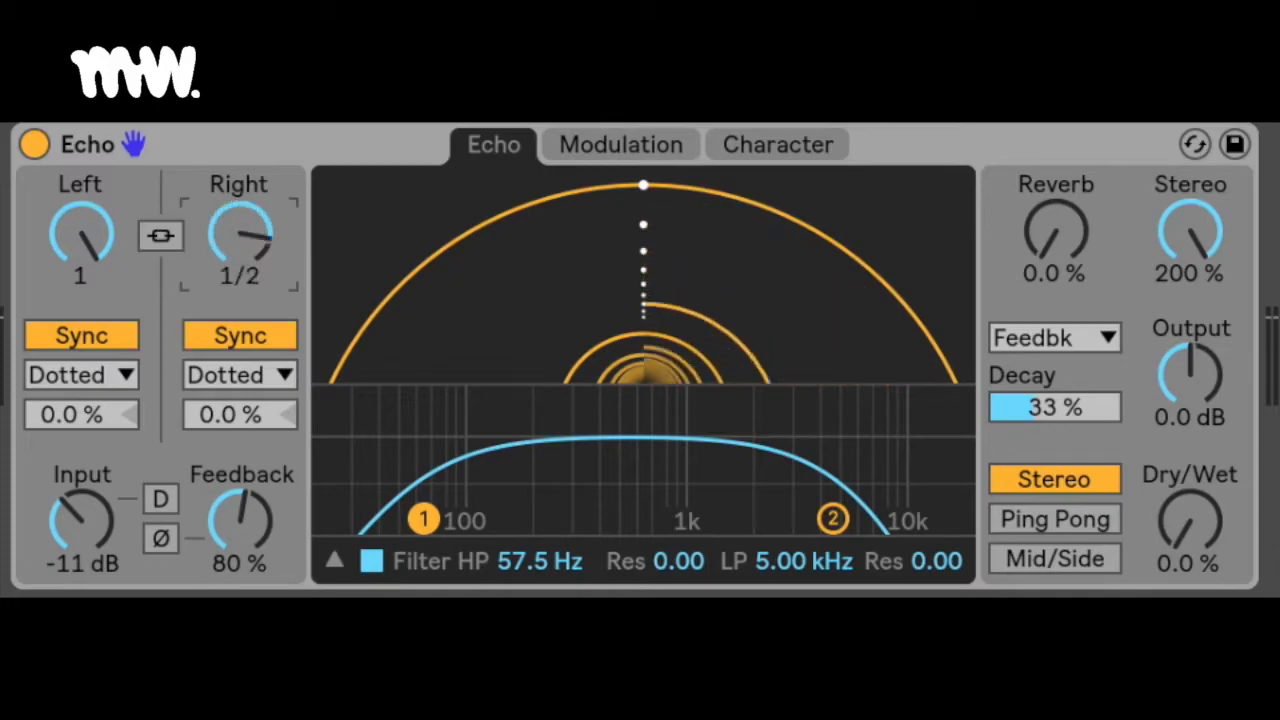
- Try Time mode on the left delay, return it to Sync, and view its note-division options
left_click(91, 335)
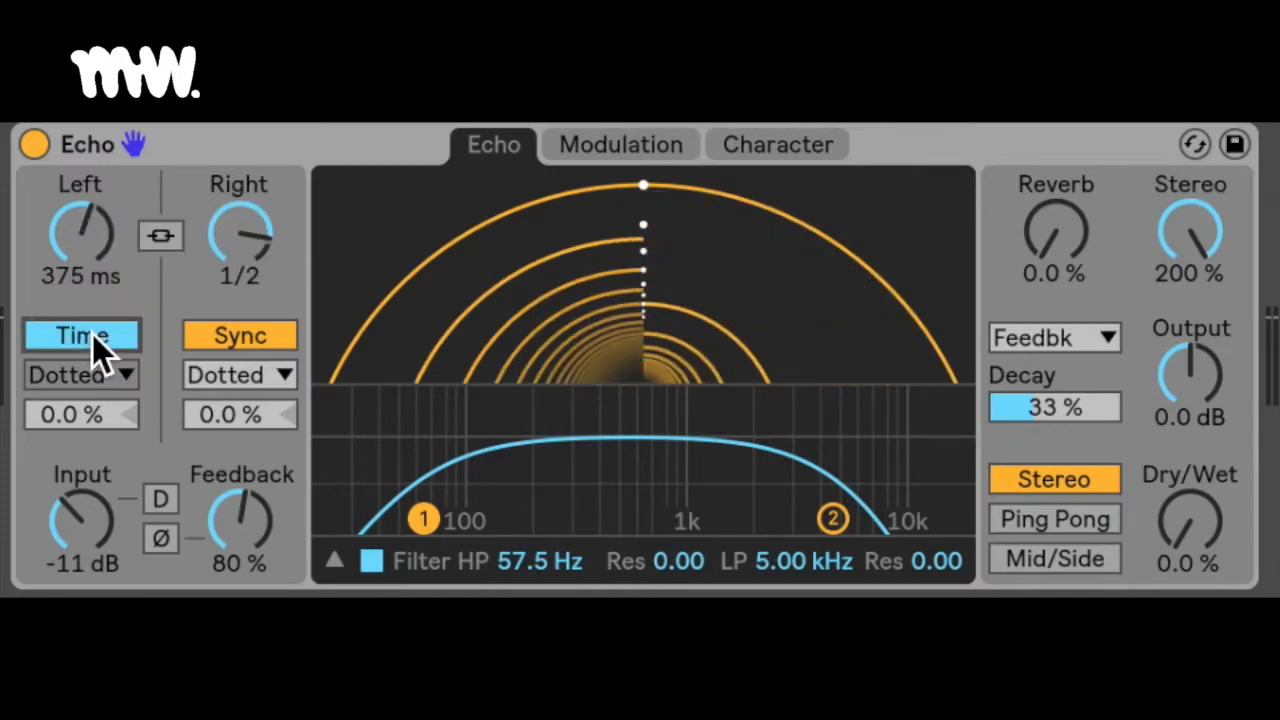
left_click(92, 334)
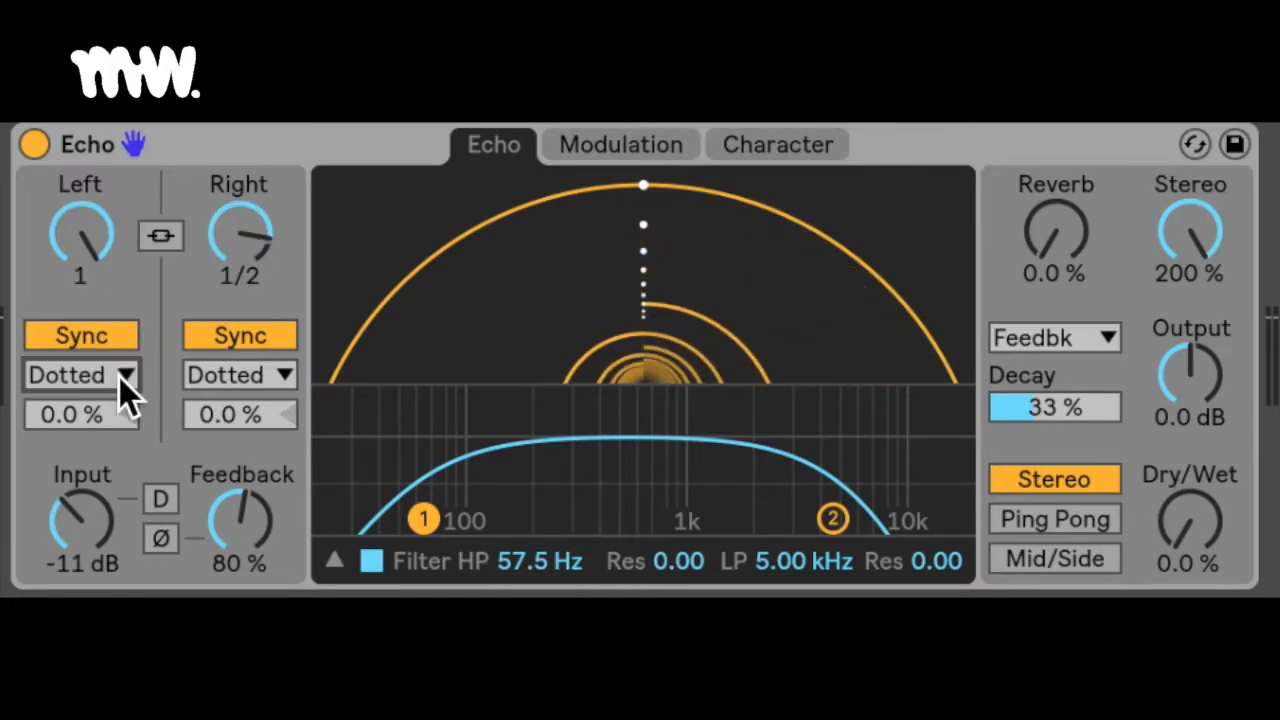
left_click(119, 377)
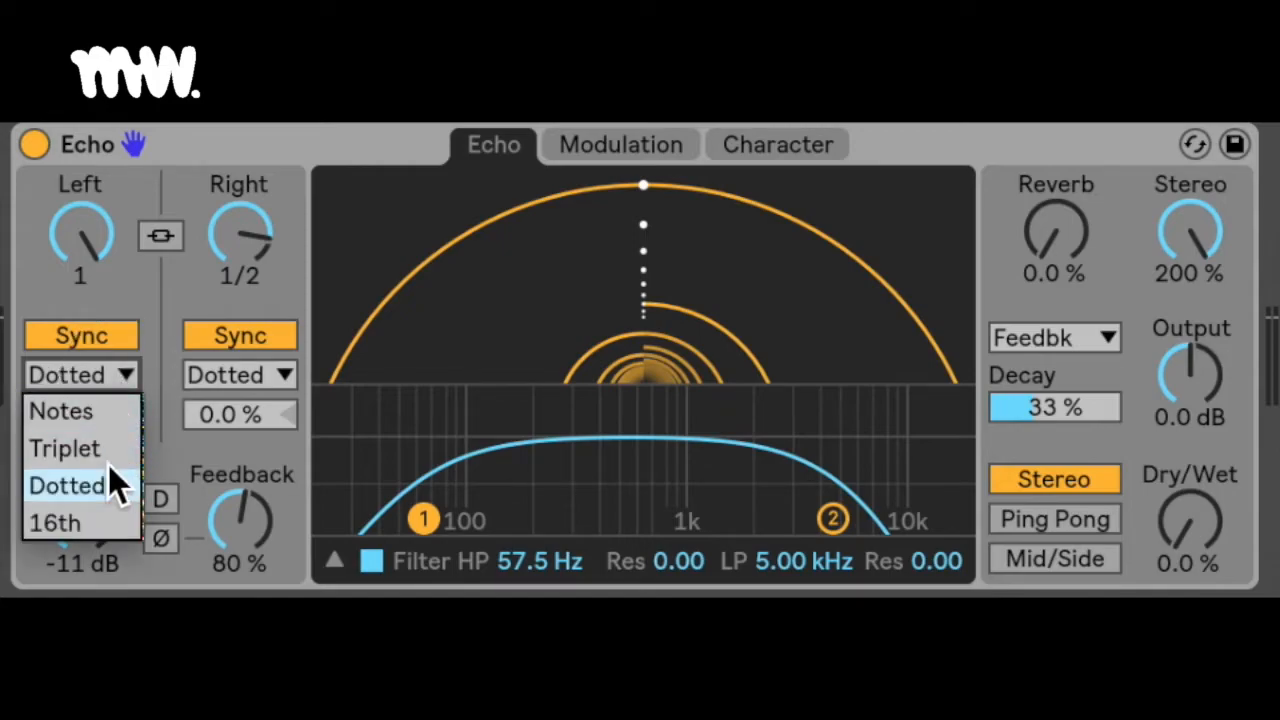
left_click(119, 379)
- Set the left delay's offset to -33 % and, after trying the feedback at 150 %, set it to 86 %
mouse_move(111, 406)
left_mouse_down()
mouse_move(111, 375)
mouse_move(111, 406)
left_mouse_up()
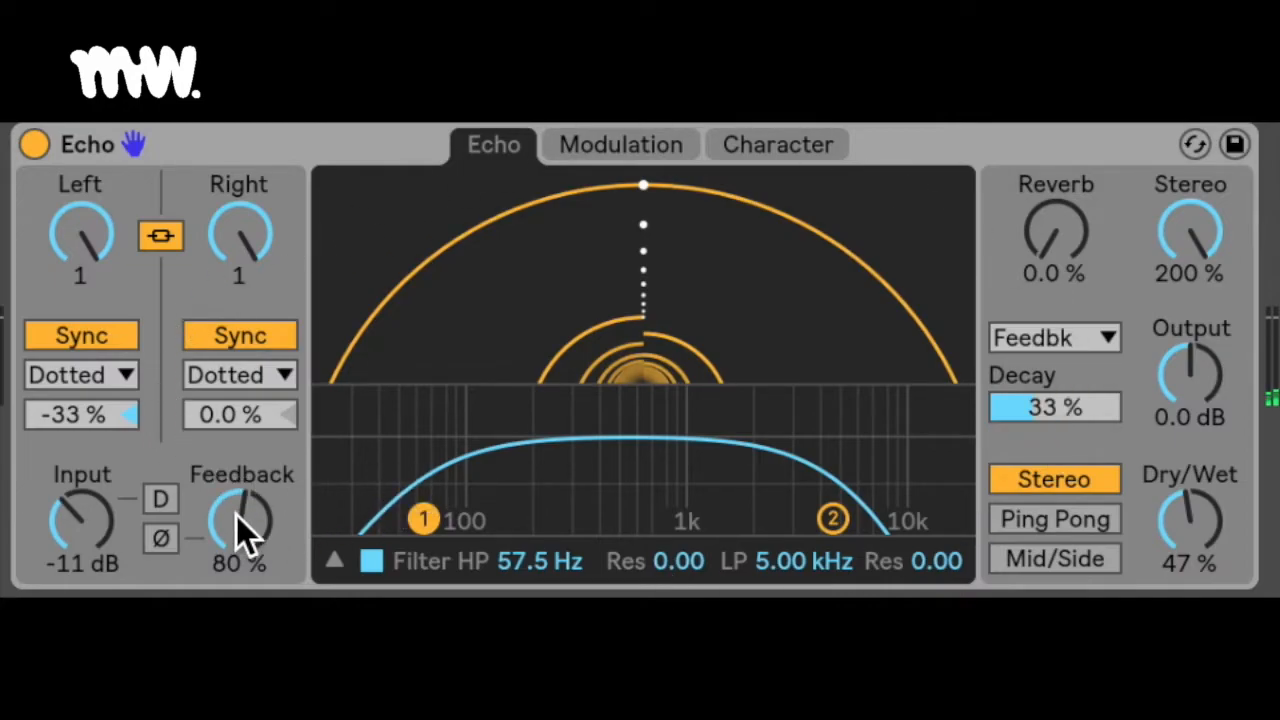
left_click_drag(236, 515, 236, 422)
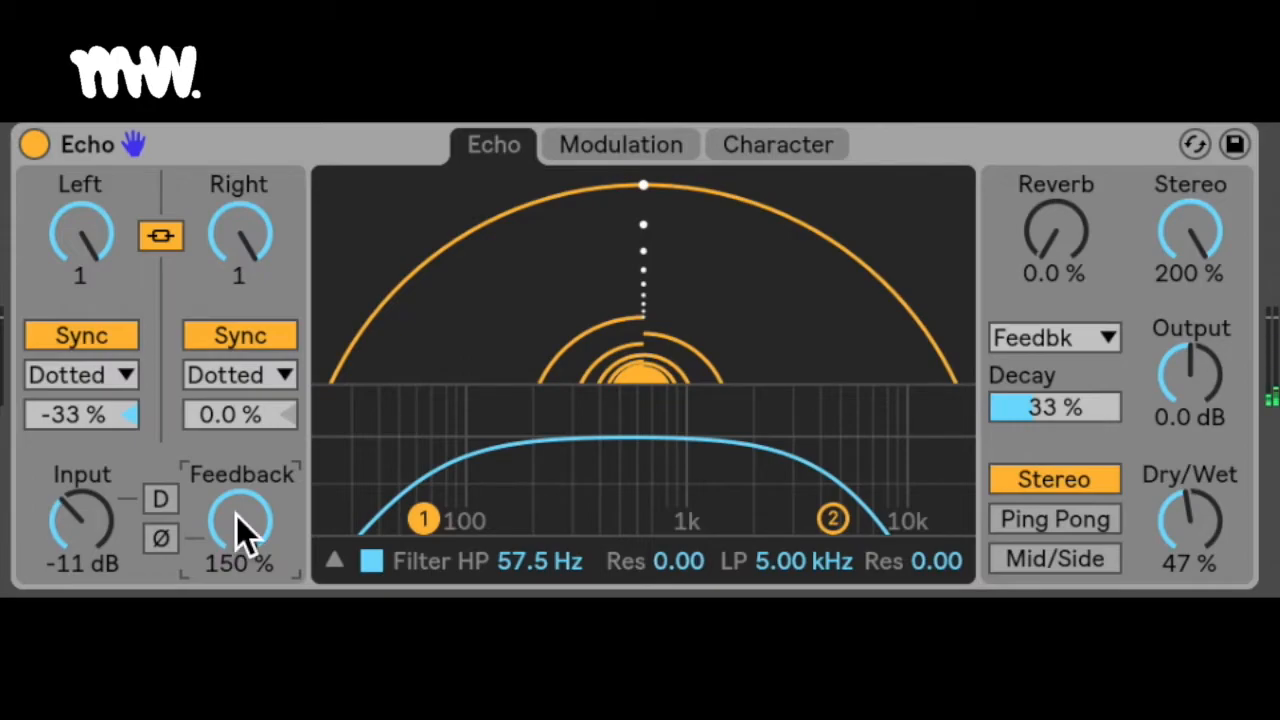
left_click_drag(236, 515, 236, 600)
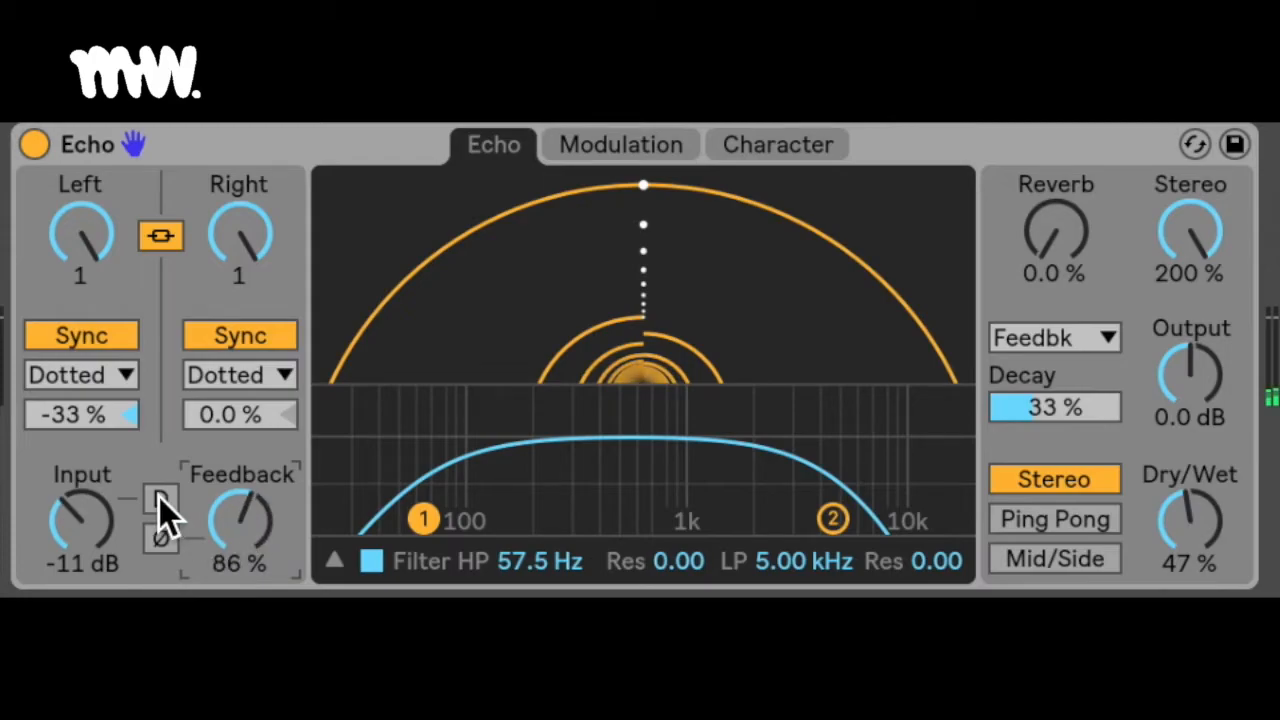
- Turn on the input's D option and the feedback's Ø option, and set both linked delay times to 1/64
left_click(159, 497)
left_click(161, 538)
left_click_drag(86, 216, 86, 330)
left_click(252, 214)
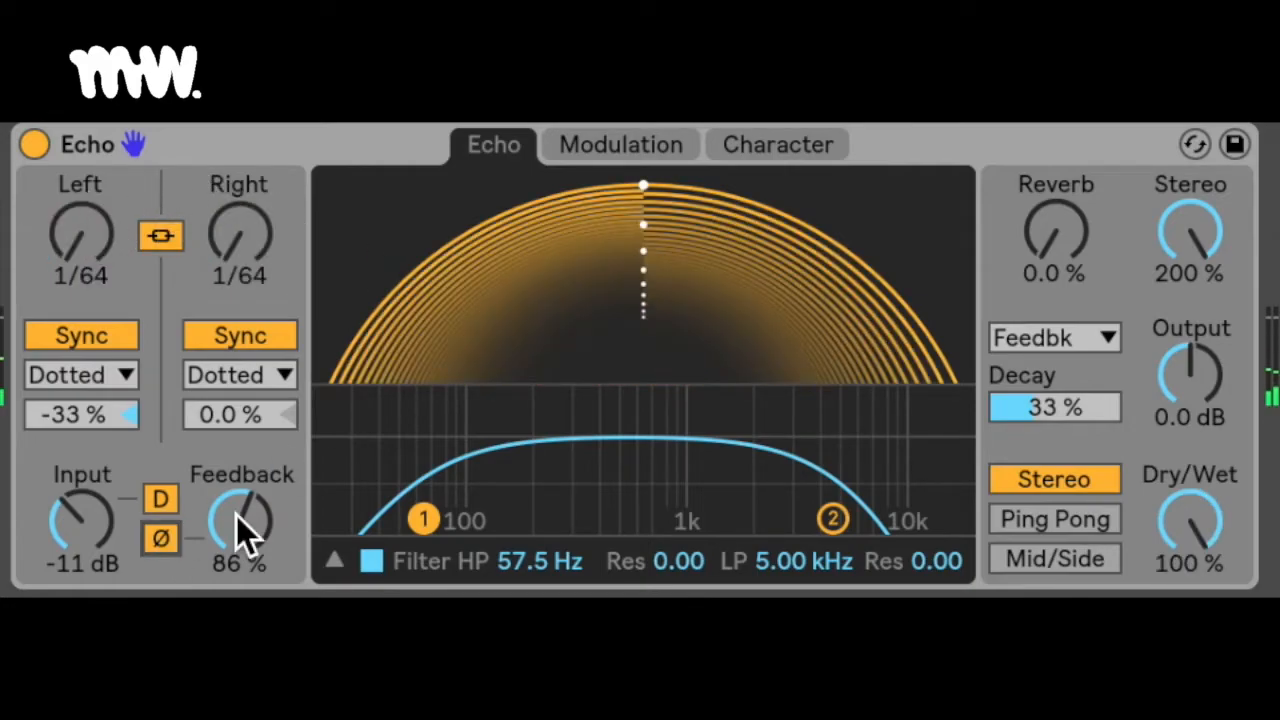
- Turn off the feedback's Ø option and bring the feedback down to 0 %
left_click(155, 543)
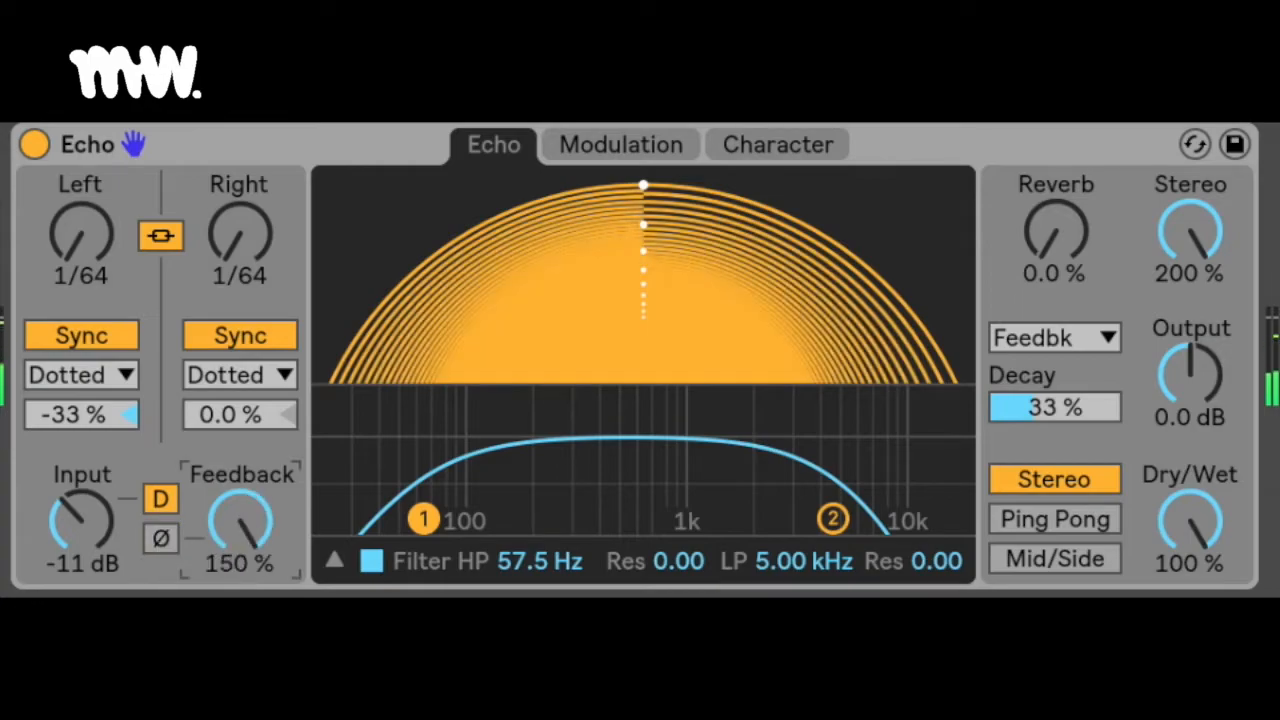
left_click_drag(240, 520, 240, 556)
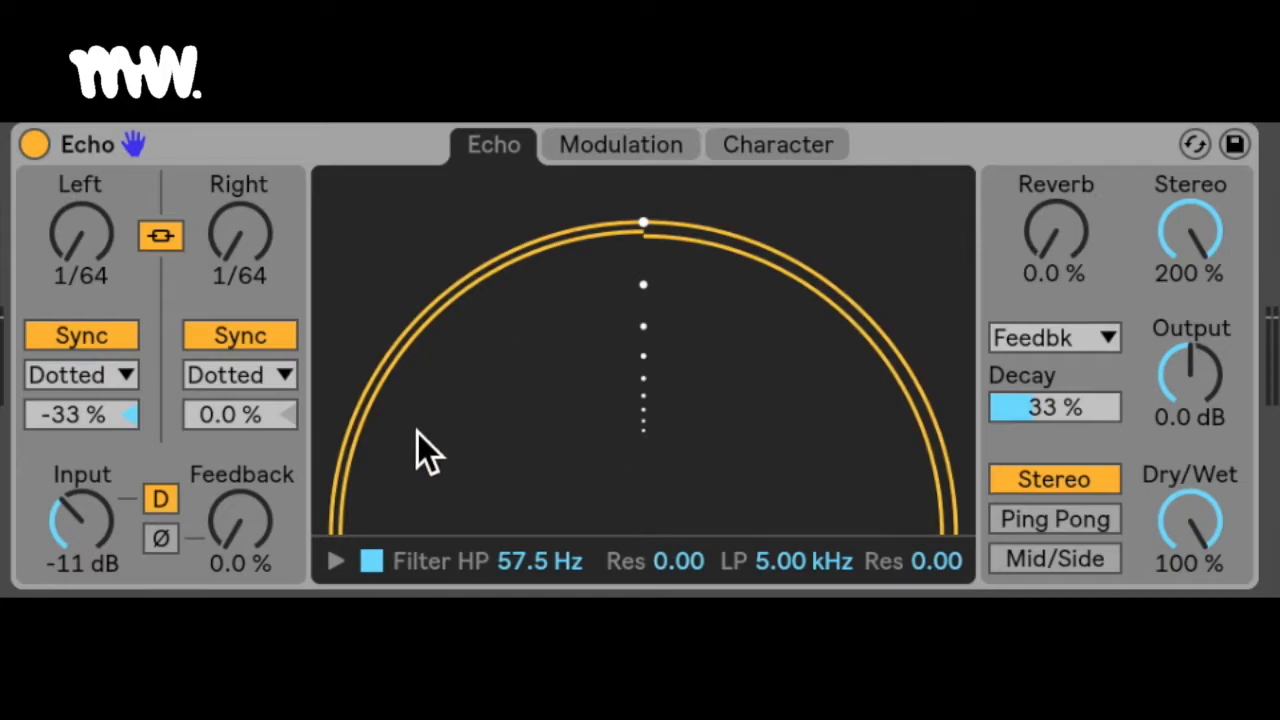
- Show the filter curve and adjust the echo's high-pass and low-pass filter points
left_click(335, 562)
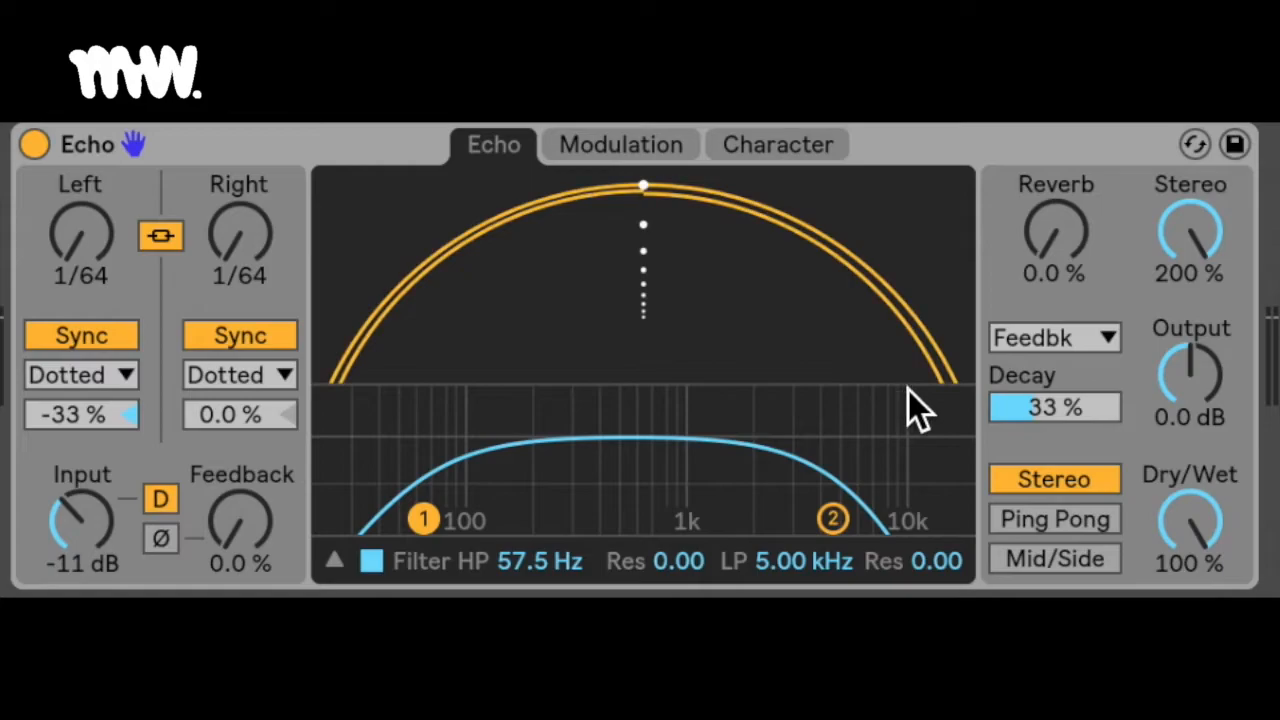
mouse_move(441, 520)
left_mouse_down()
mouse_move(457, 517)
mouse_move(409, 400)
mouse_move(455, 517)
left_mouse_up()
left_click_drag(833, 518, 717, 434)
mouse_move(535, 558)
left_mouse_down()
mouse_move(535, 640)
mouse_move(535, 555)
left_mouse_up()
- Try the triangle and sine modulation waveforms, and choose the square wave
left_click(603, 154)
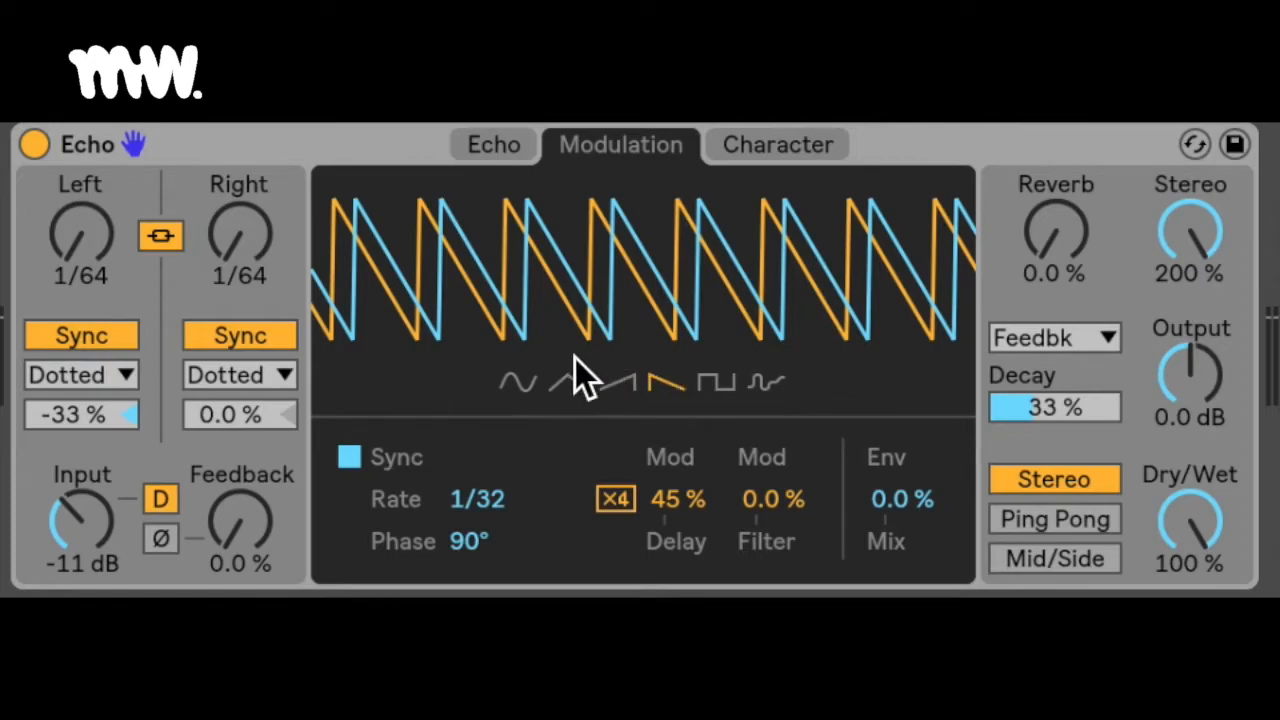
left_click(569, 390)
left_click(519, 390)
left_click(697, 388)
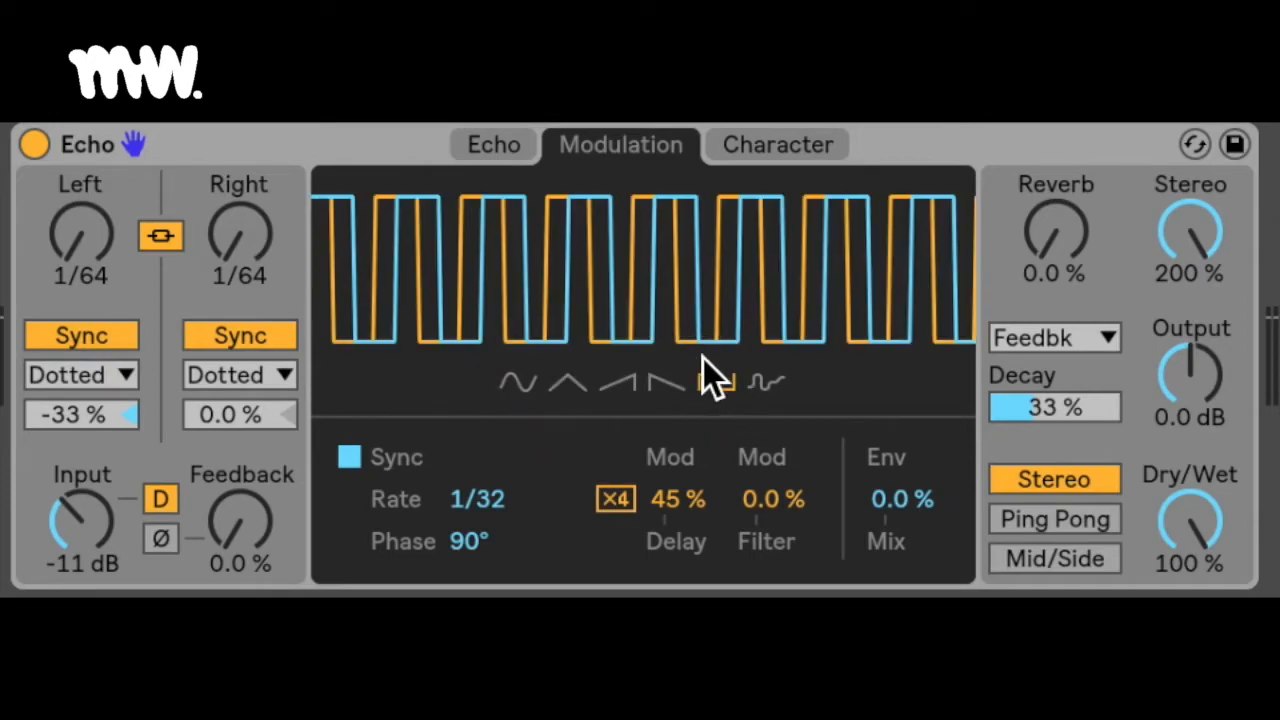
- Set the modulation phase to 44° and its rate to 1 with Sync enabled
mouse_move(481, 296)
left_mouse_down()
mouse_move(610, 296)
mouse_move(468, 296)
mouse_move(625, 296)
mouse_move(468, 296)
left_mouse_up()
left_click(471, 534)
left_click_drag(476, 502, 476, 405)
left_click_drag(479, 536, 479, 565)
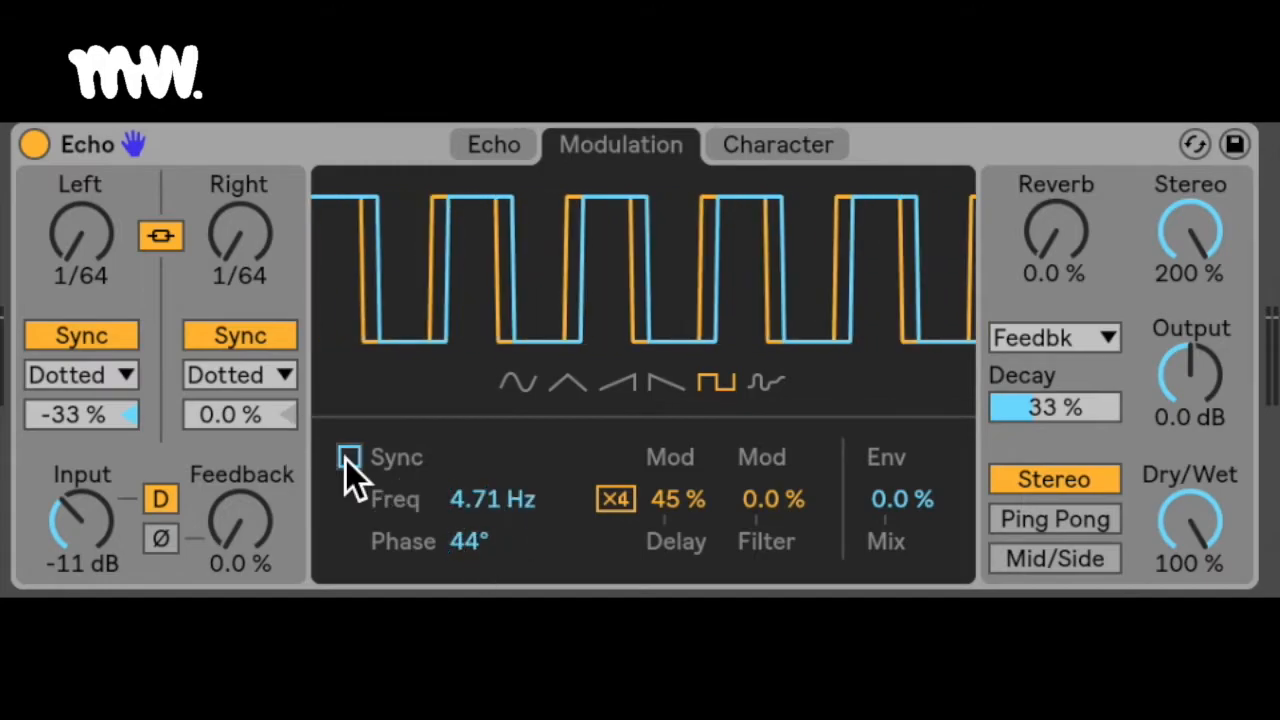
left_click(347, 458)
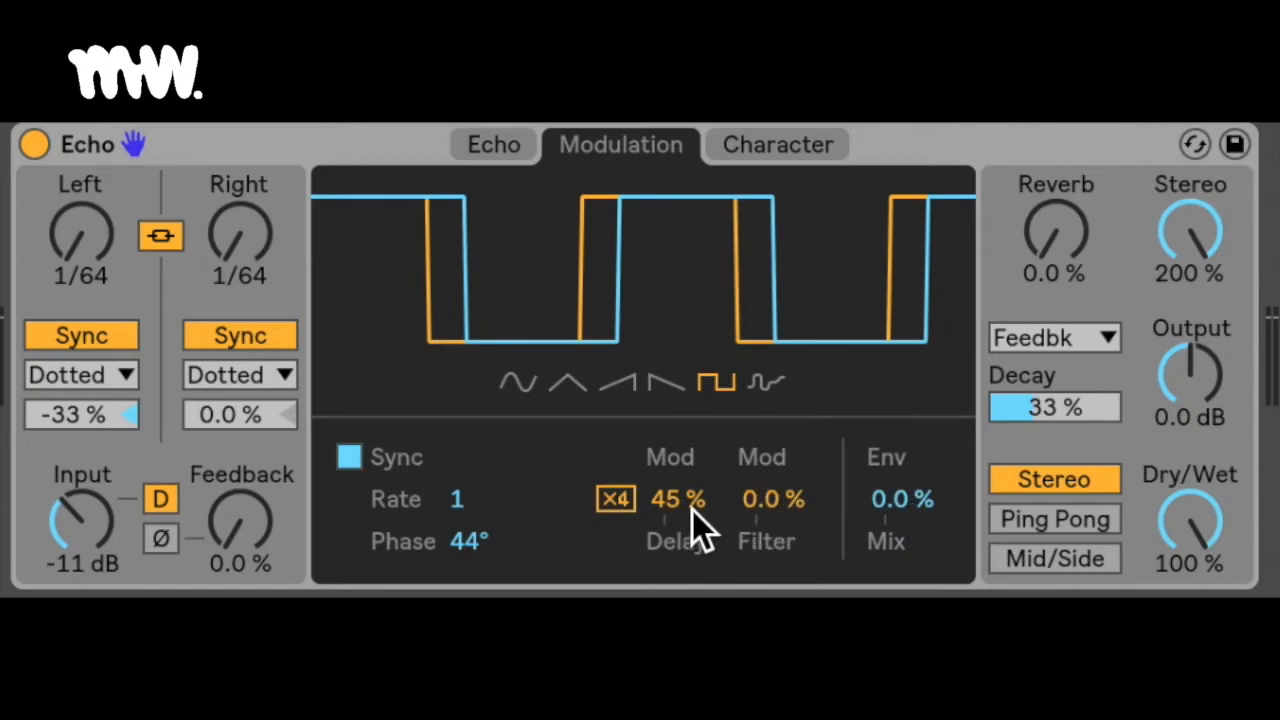
- Set the delay modulation to 48 % with ×4 enabled, and the filter modulation to 37 %
mouse_move(692, 512)
left_mouse_down()
mouse_move(692, 526)
mouse_move(692, 506)
left_mouse_up()
left_click(616, 500)
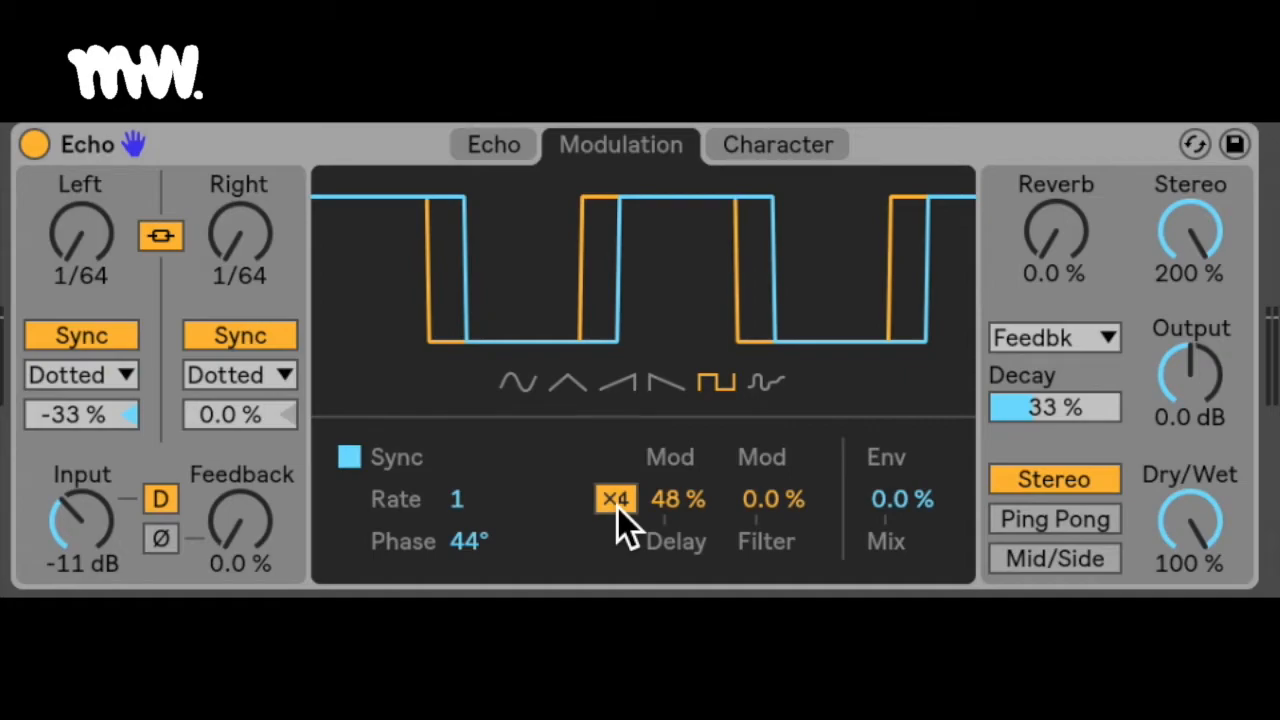
left_click(767, 499)
left_click_drag(767, 499, 767, 462)
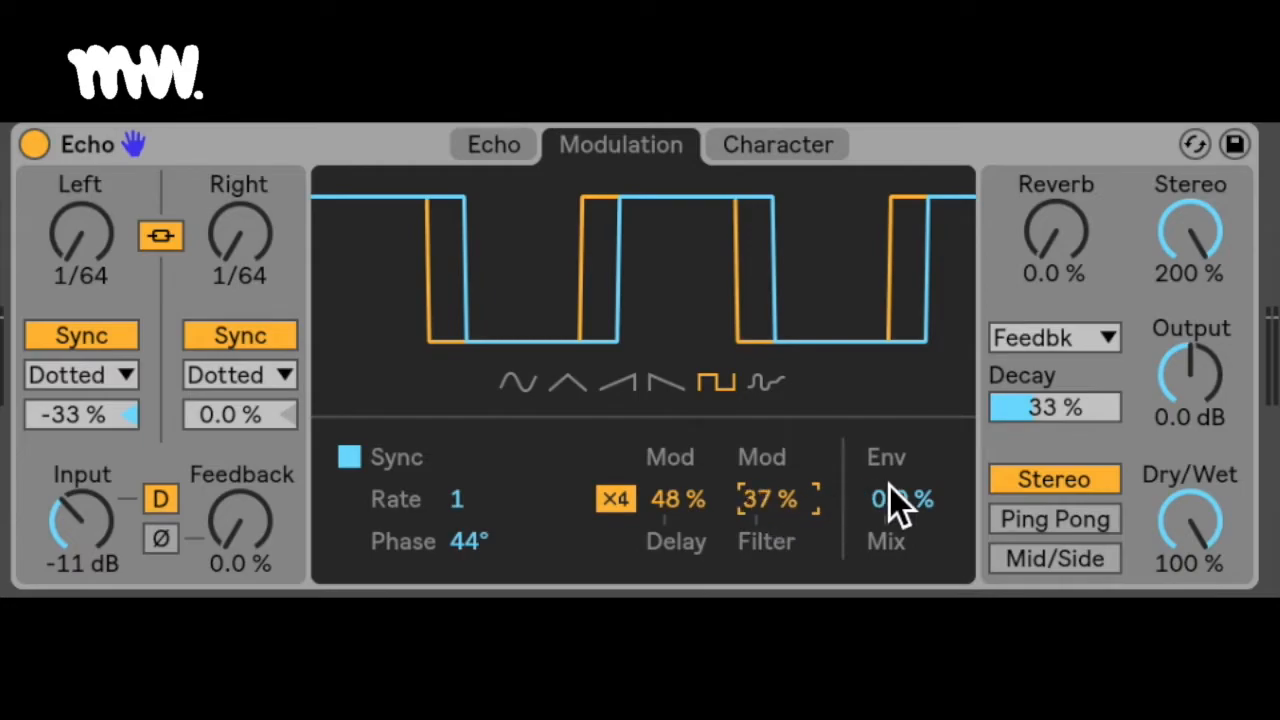
- Raise the envelope mix modulation to 100 %, increase the filter modulation, and bring the envelope mix back down
mouse_move(914, 499)
left_mouse_down()
mouse_move(914, 399)
mouse_move(916, 499)
left_mouse_up()
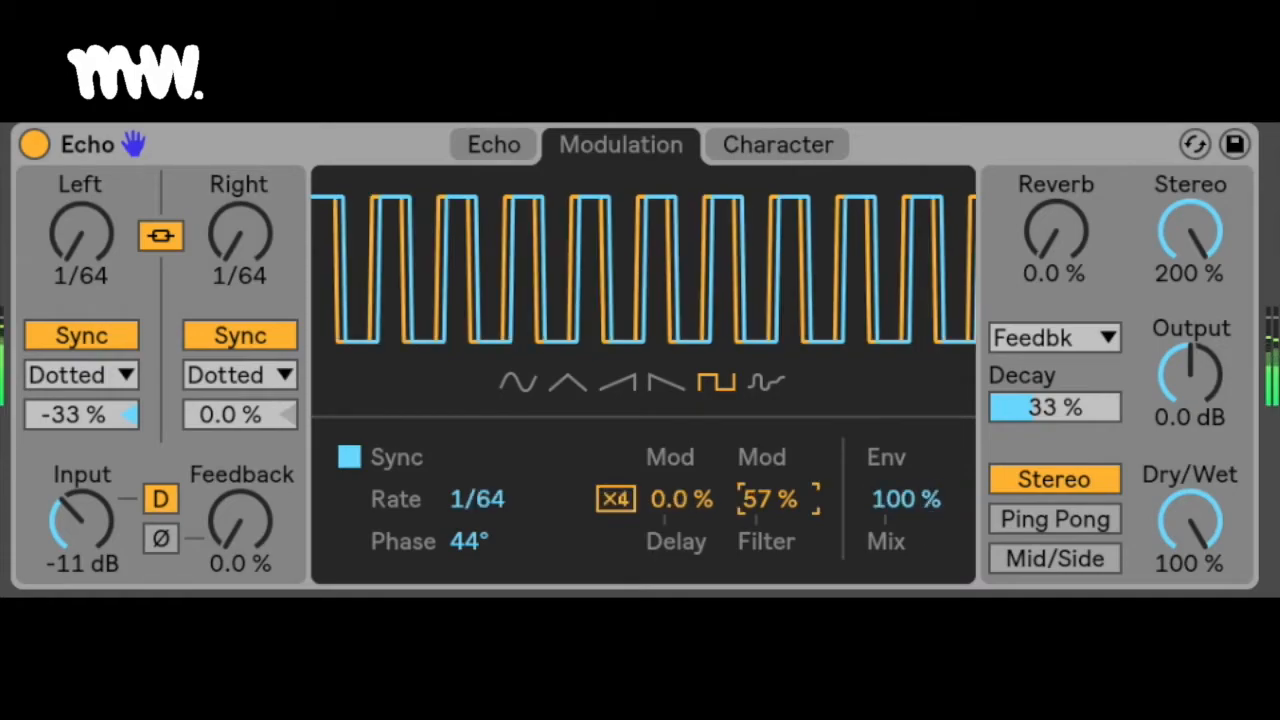
left_click_drag(769, 504, 769, 484)
left_click_drag(892, 504, 892, 605)
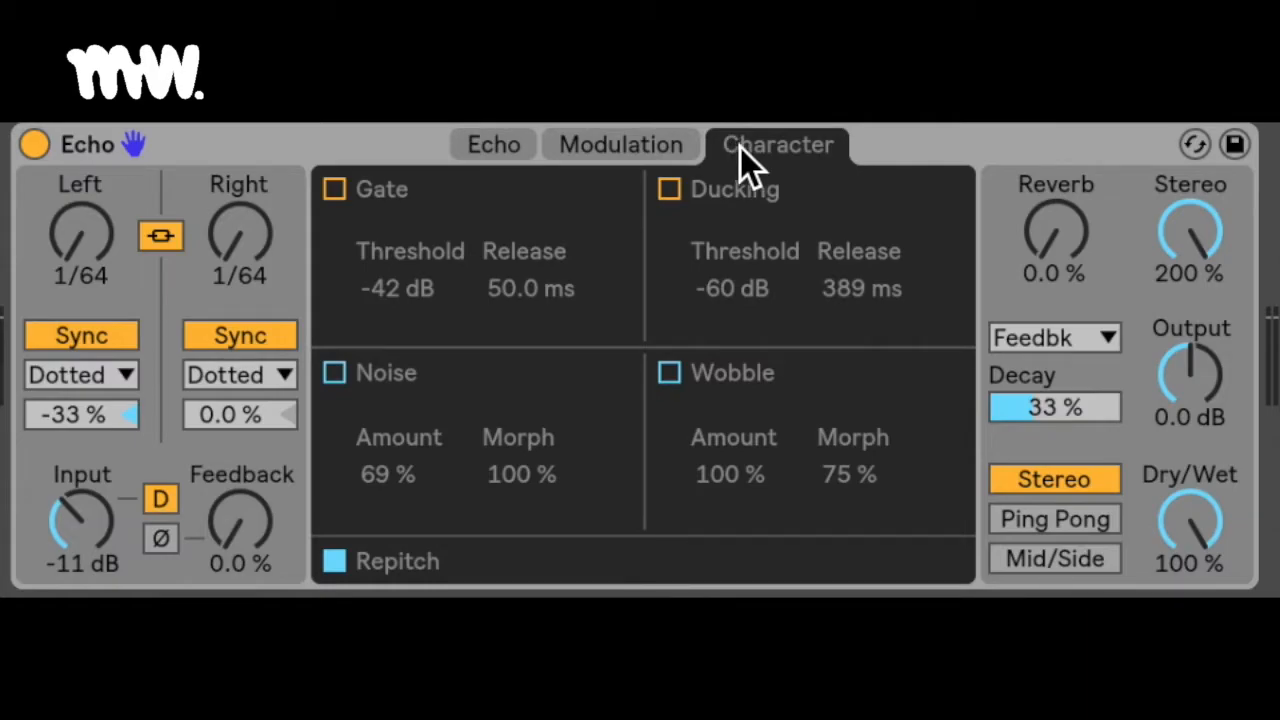
- Try the Noise effect with 62 % amount and 7 % morph, and enable the Gate with an 80 ms release
left_click(334, 374)
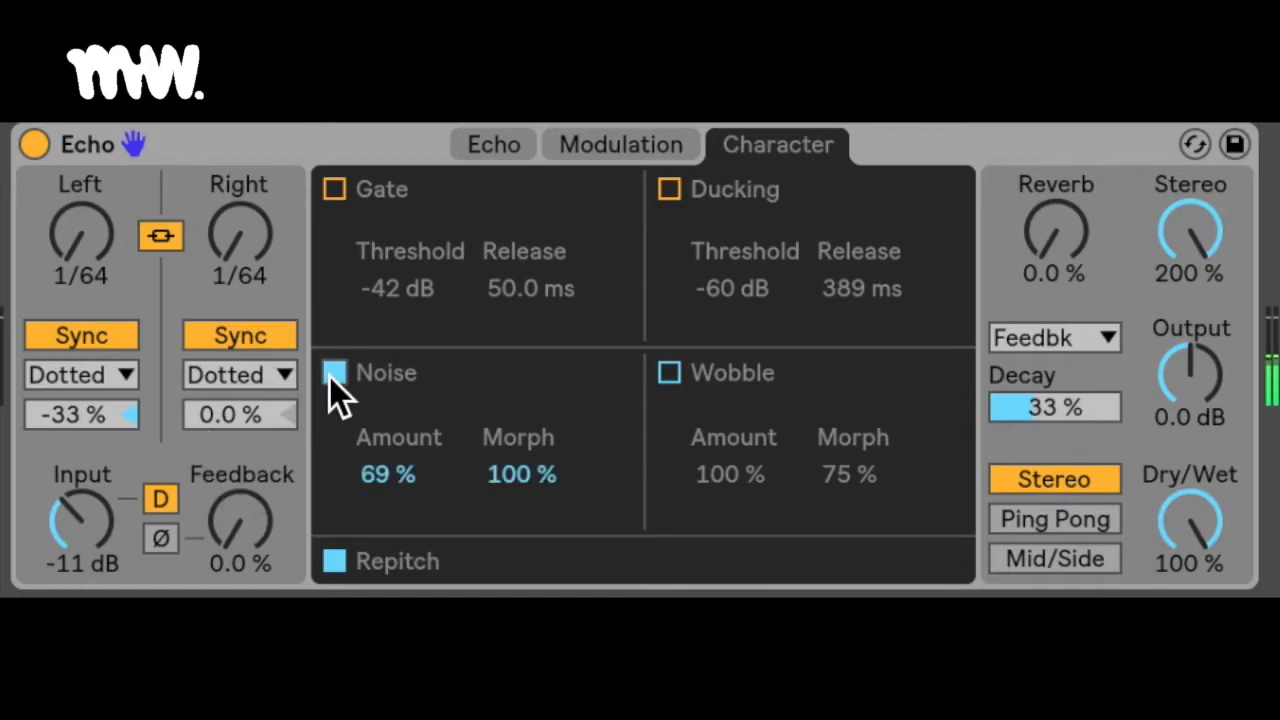
left_click_drag(401, 477, 401, 470)
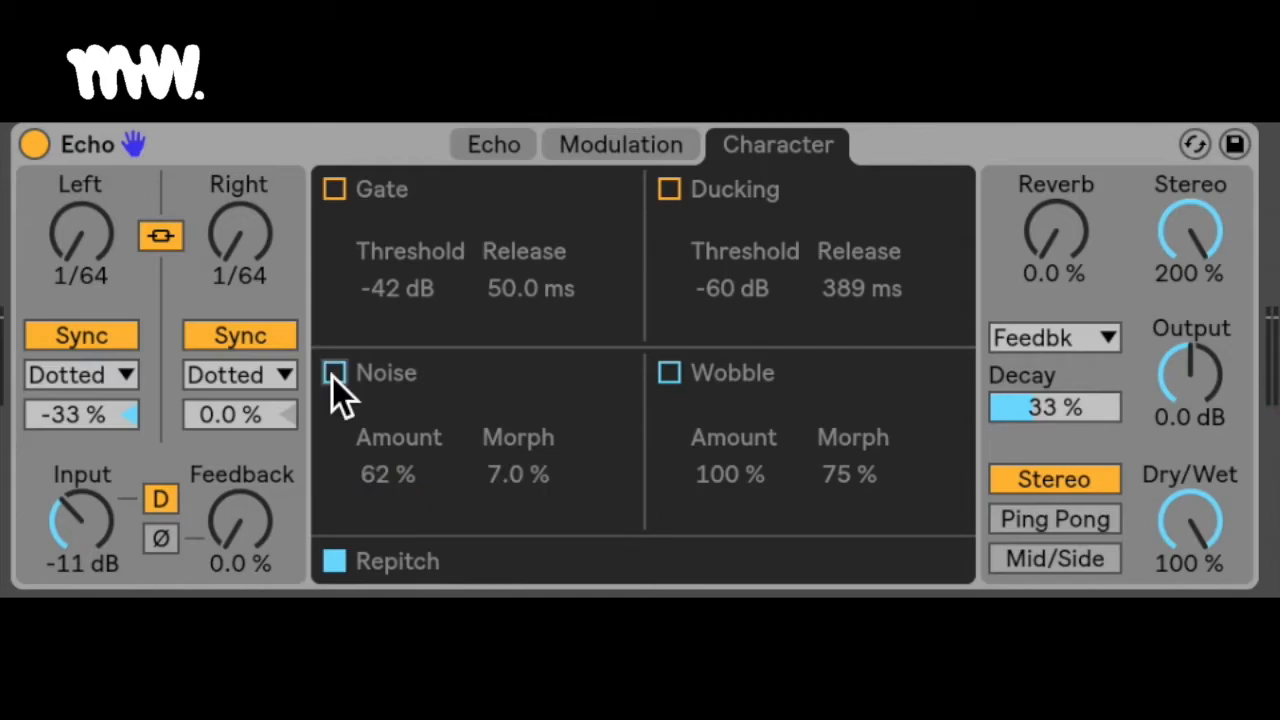
left_click(336, 196)
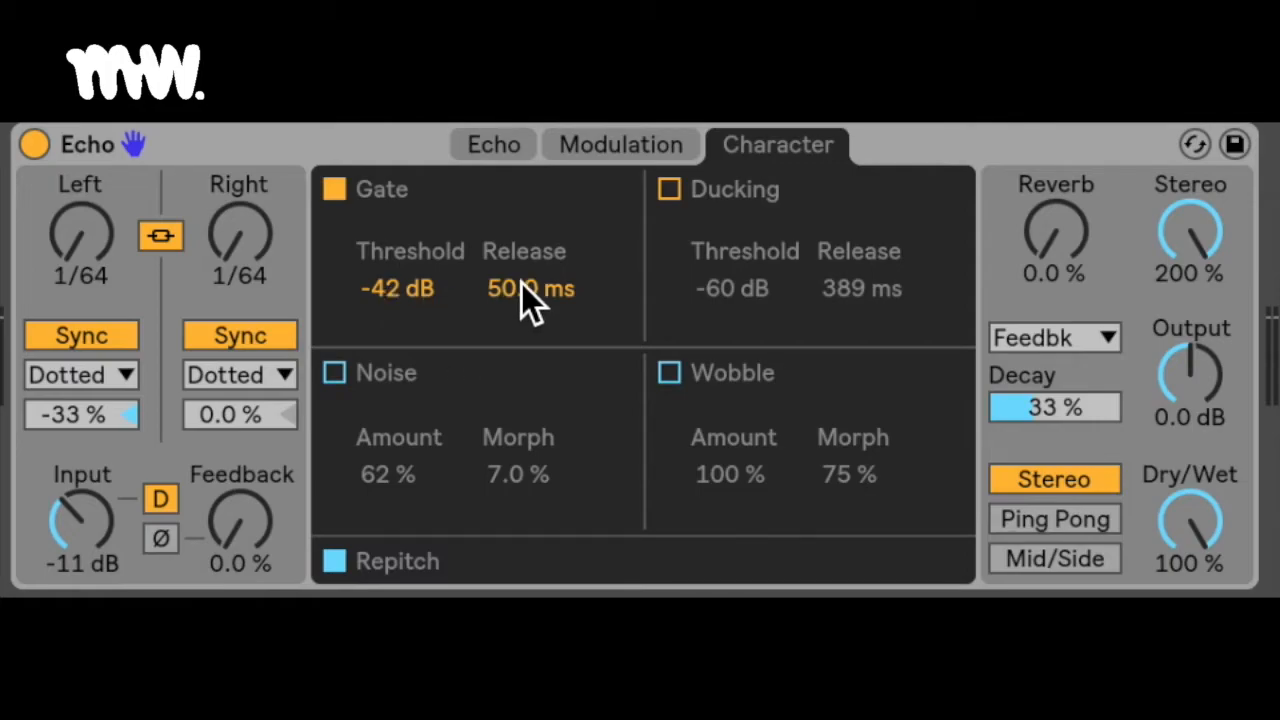
mouse_move(521, 282)
left_mouse_down()
mouse_move(521, 240)
mouse_move(521, 283)
left_mouse_up()
- Try the Wobble effect by sweeping its amount down to 0 % and back to 100 %, and adjusting its morph
left_click(671, 371)
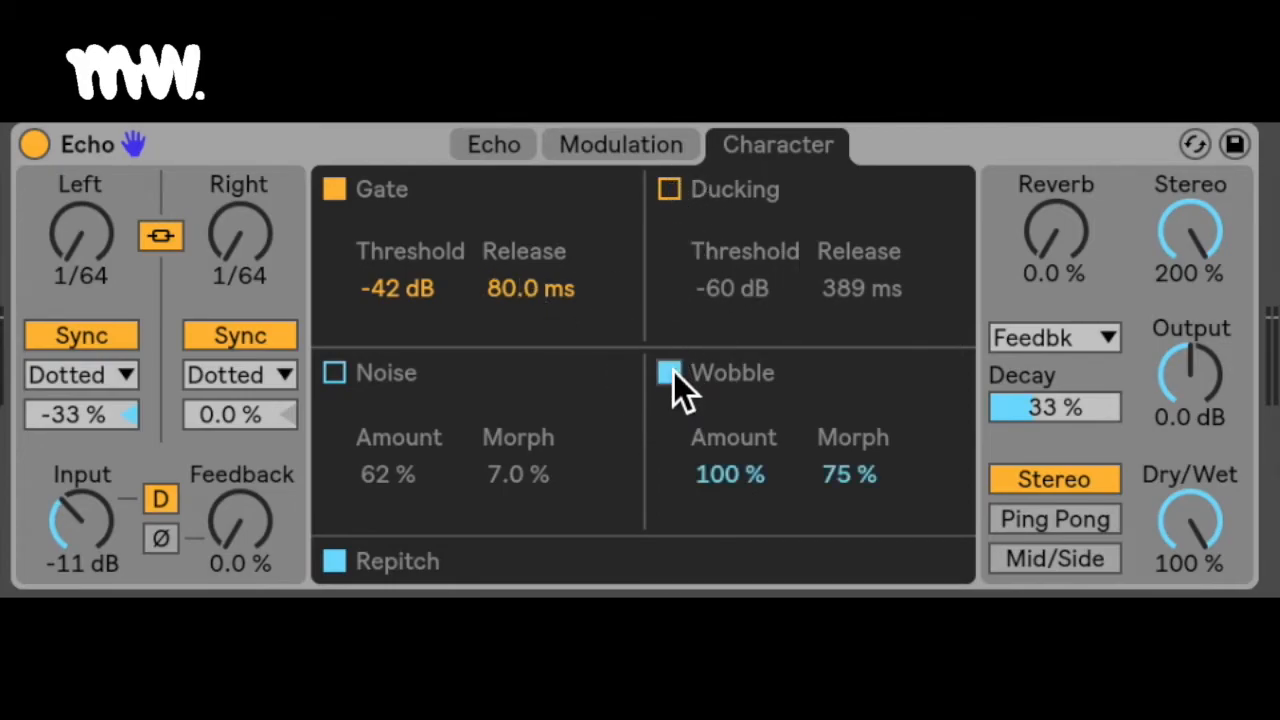
left_click(748, 483)
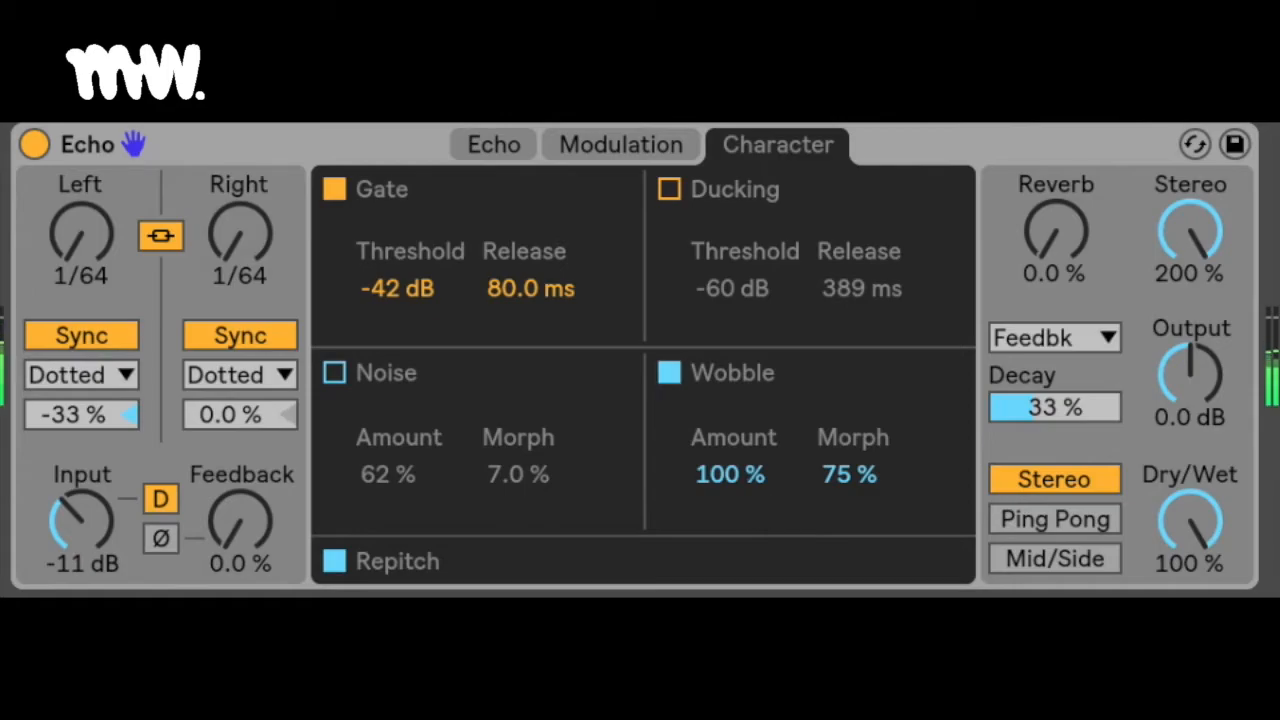
left_click_drag(748, 483, 748, 560)
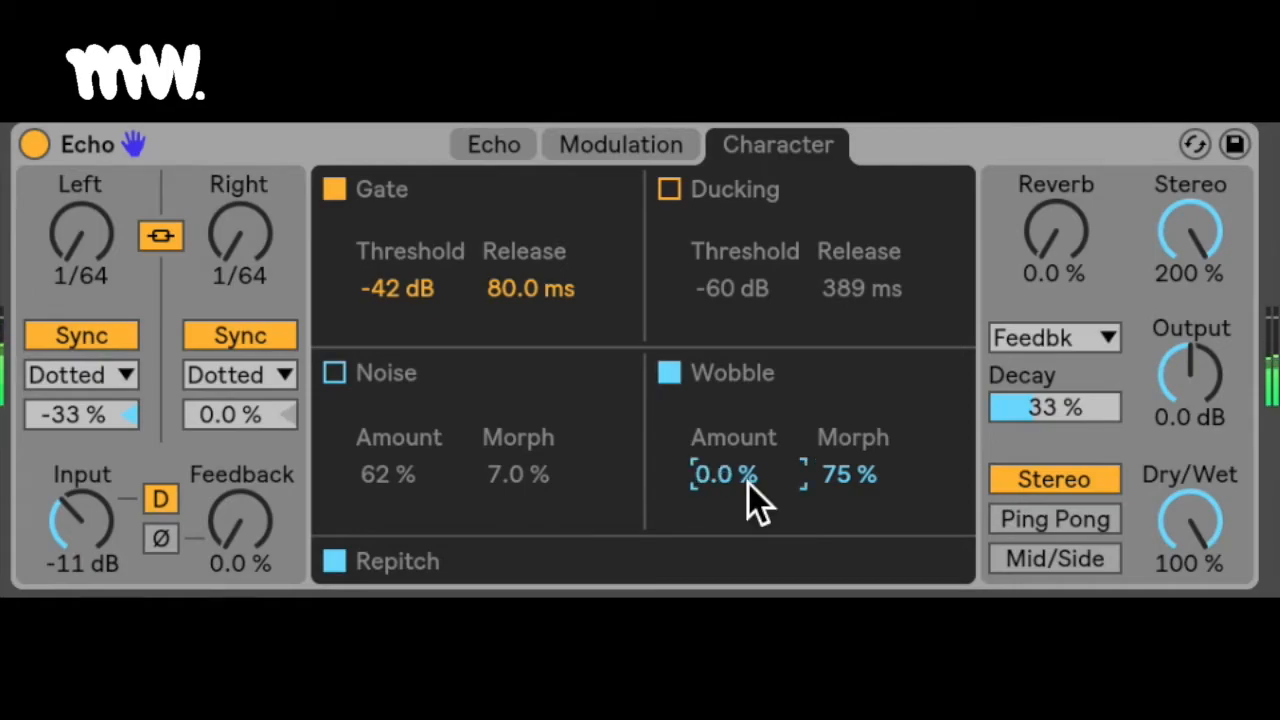
left_click_drag(748, 483, 748, 406)
left_click(860, 476)
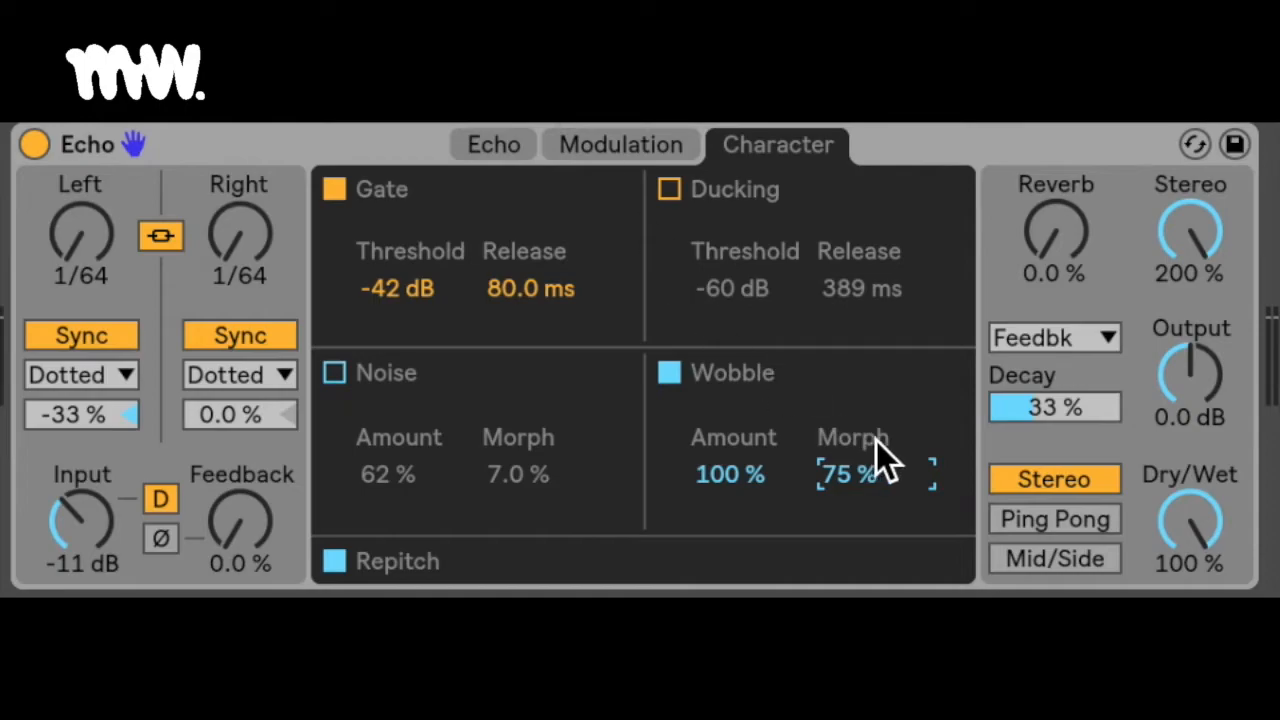
mouse_move(846, 491)
left_mouse_down()
mouse_move(846, 466)
mouse_move(846, 588)
mouse_move(847, 489)
left_mouse_up()
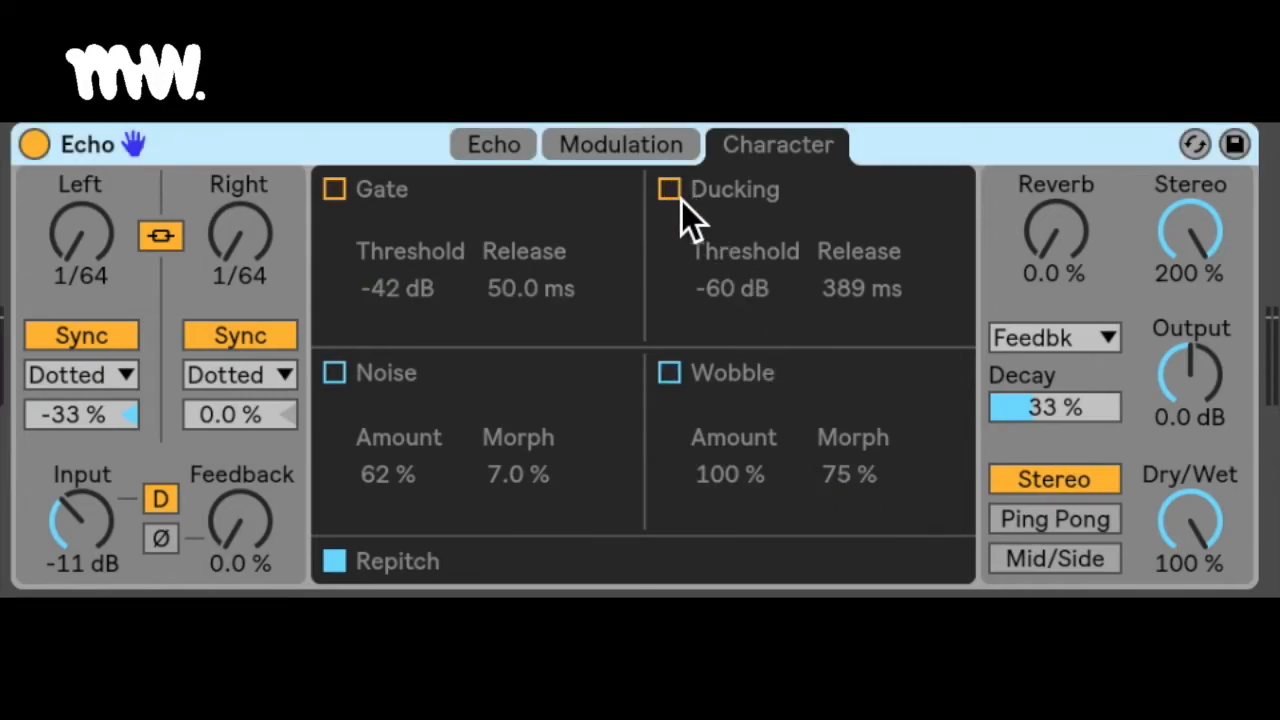
- Enable Ducking with a 20 ms release, and set the dry/wet mix to 52 % and the input to -2.5 dB
left_click(669, 190)
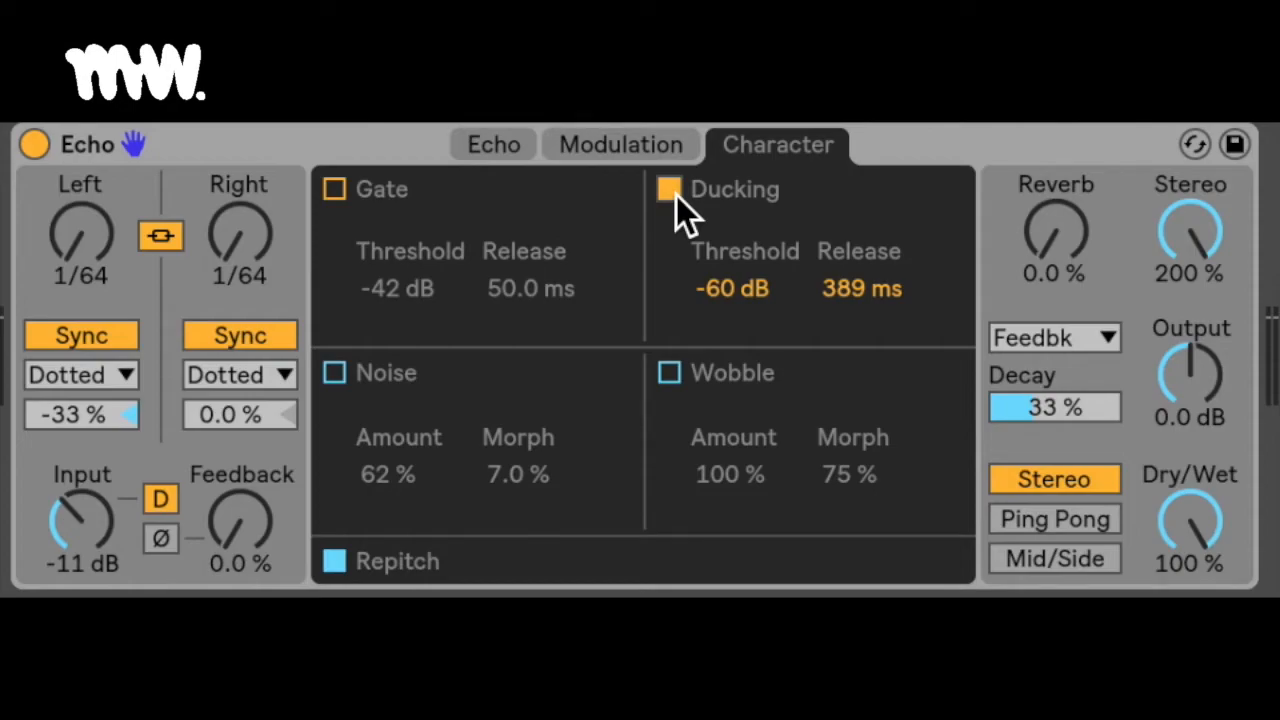
left_click_drag(1182, 500, 1209, 517)
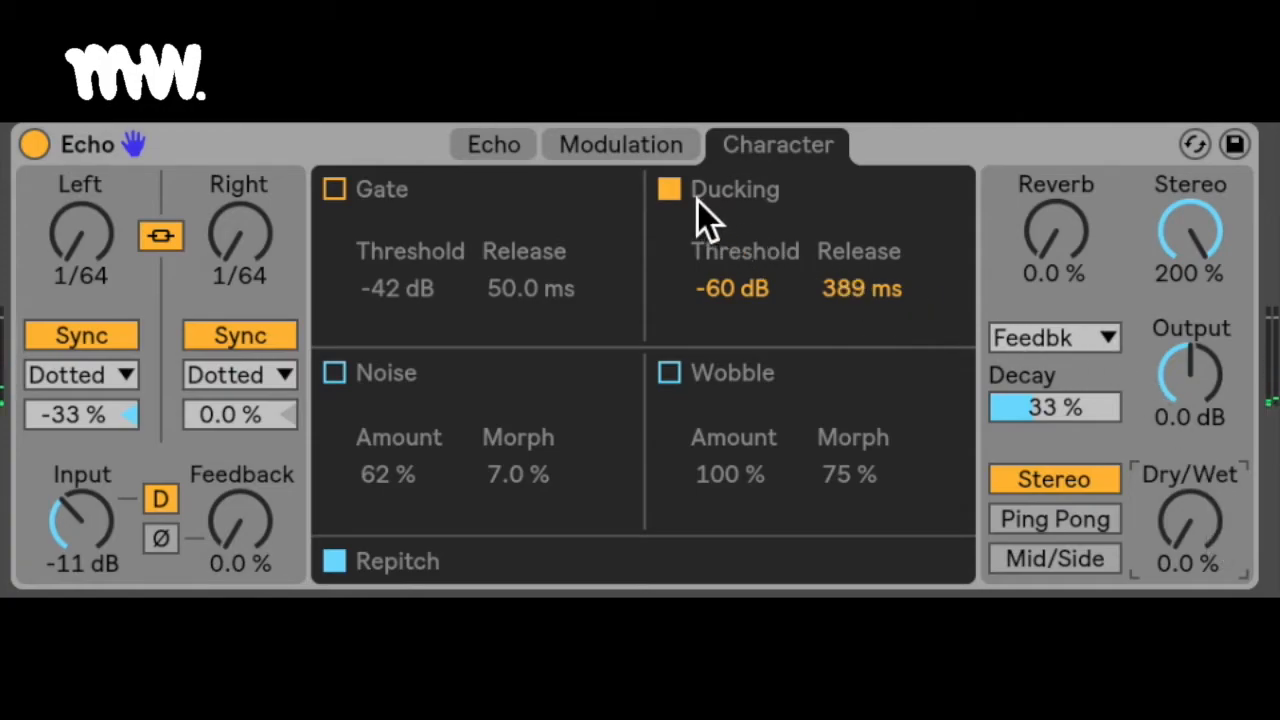
left_click_drag(1199, 521, 1199, 400)
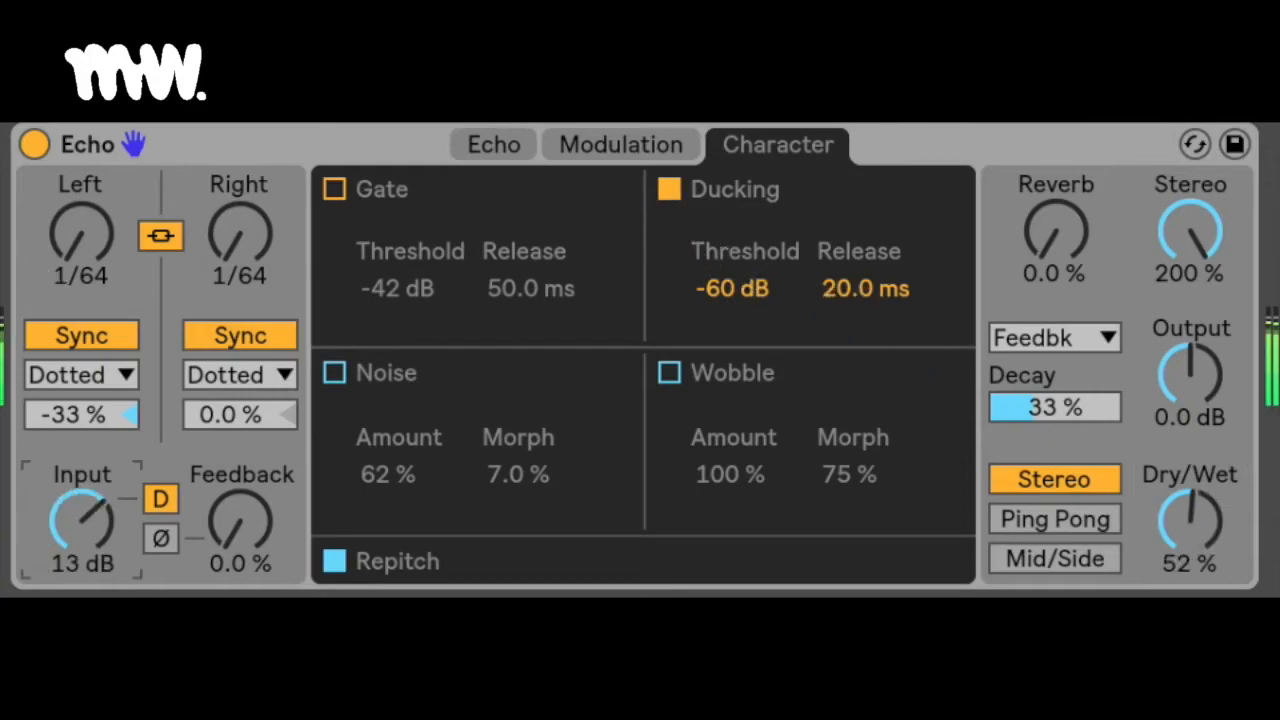
left_click_drag(84, 510, 84, 546)
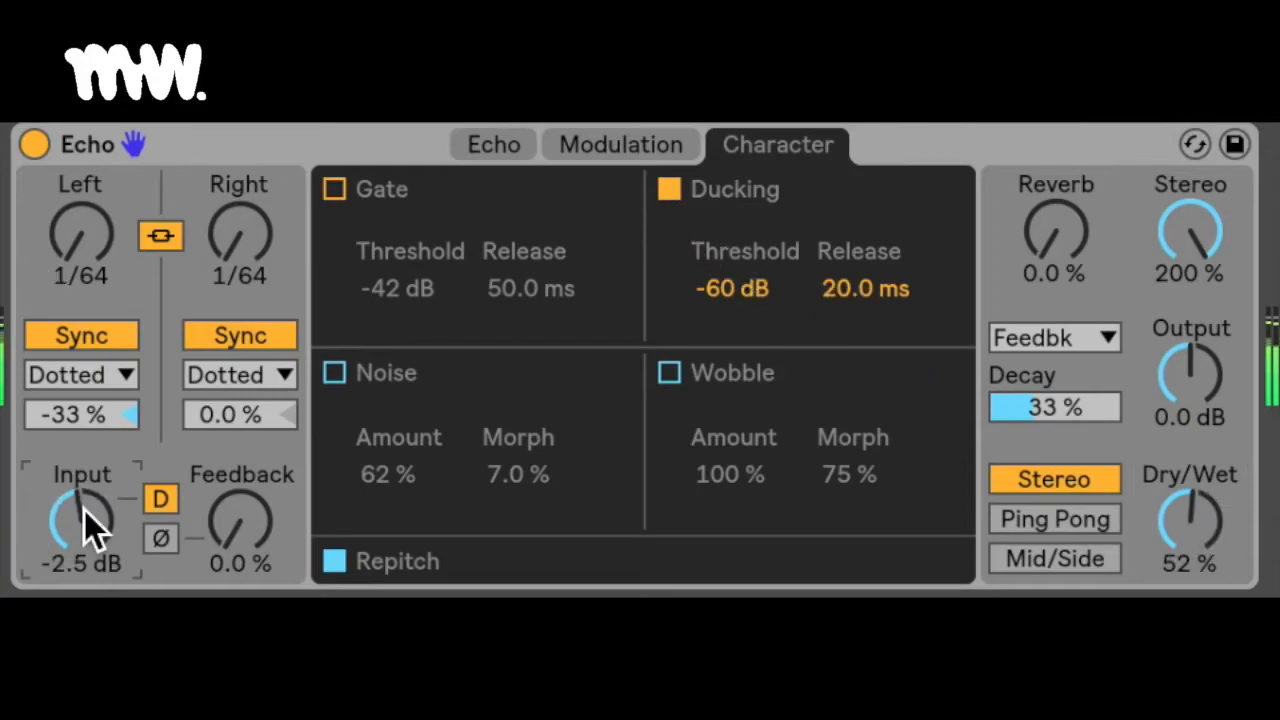
- Set the Ducking threshold to -38 dB and compare the sound with Ducking off and on
left_click_drag(732, 299, 745, 257)
left_click(666, 190)
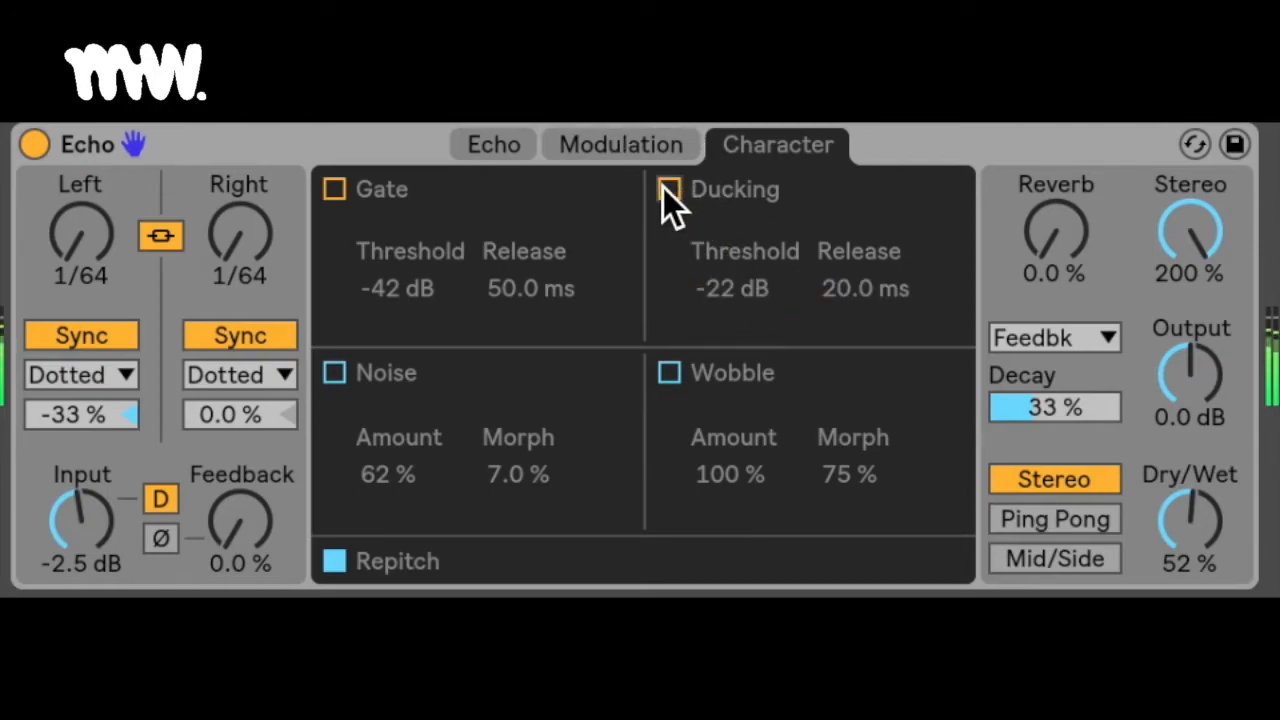
left_click(666, 190)
mouse_move(743, 291)
left_mouse_down()
mouse_move(743, 310)
mouse_move(743, 237)
mouse_move(743, 297)
left_mouse_up()
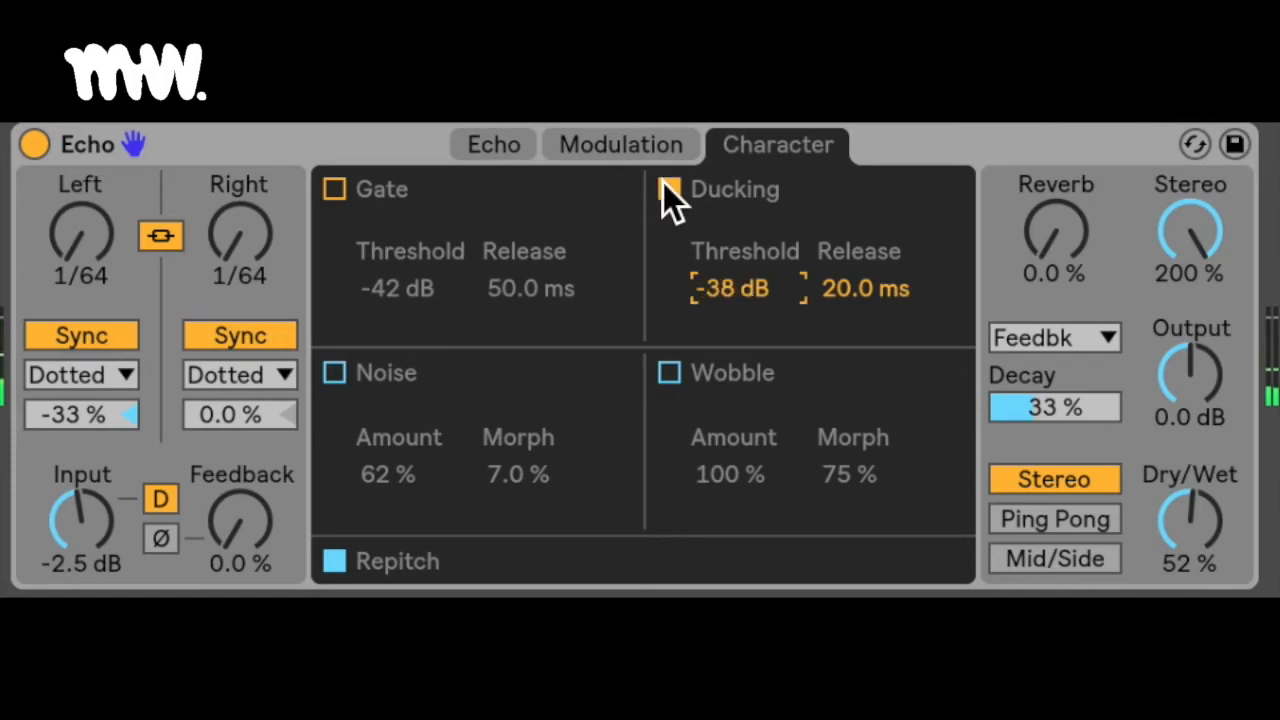
left_click(665, 185)
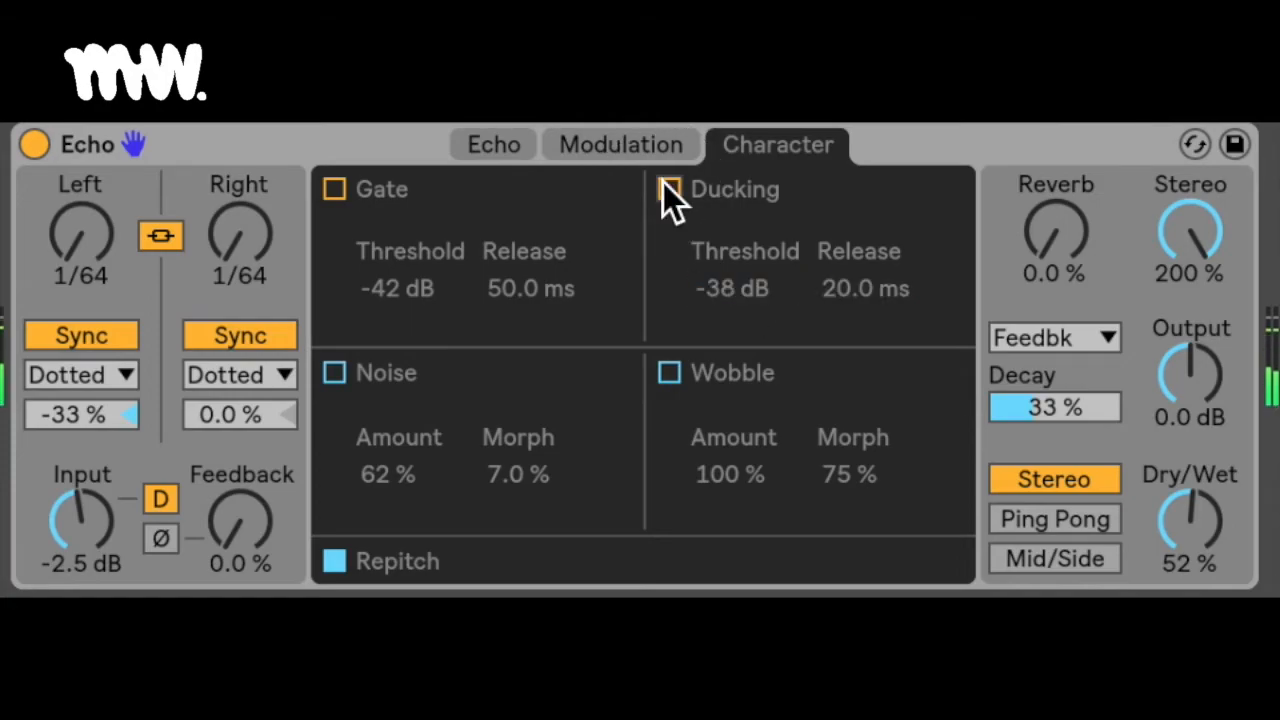
left_click(663, 185)
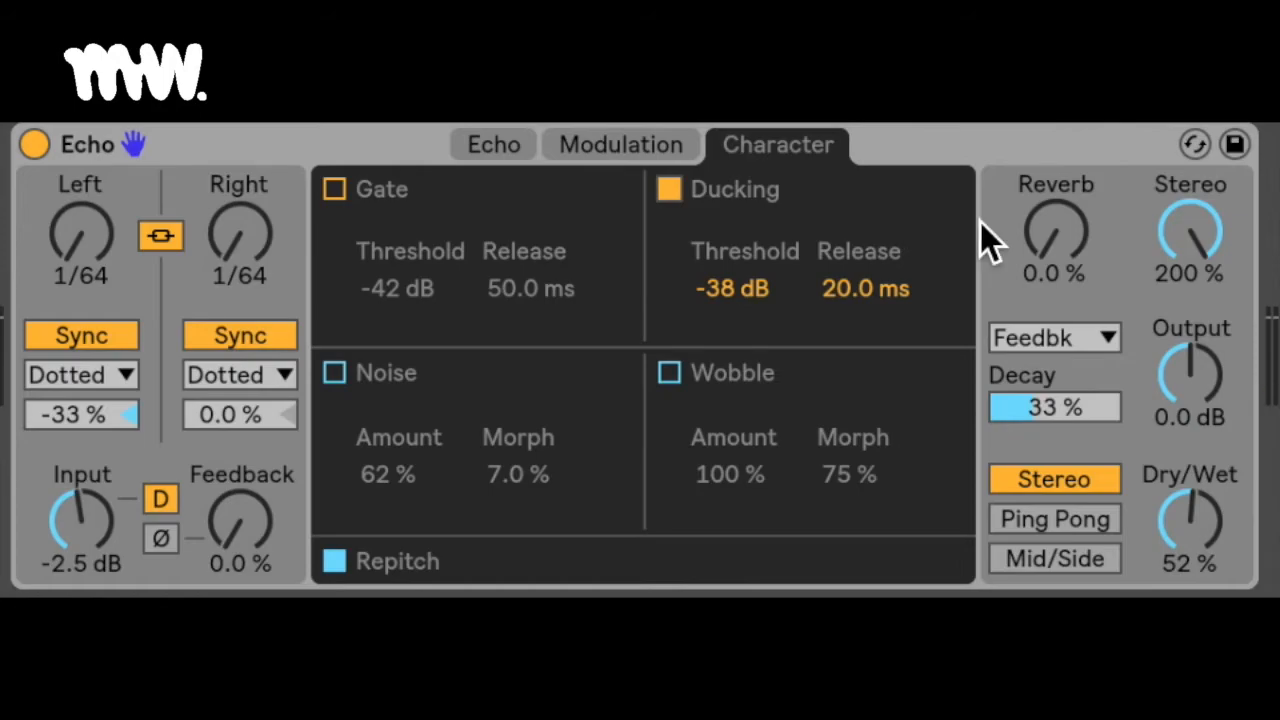
left_click(339, 562)
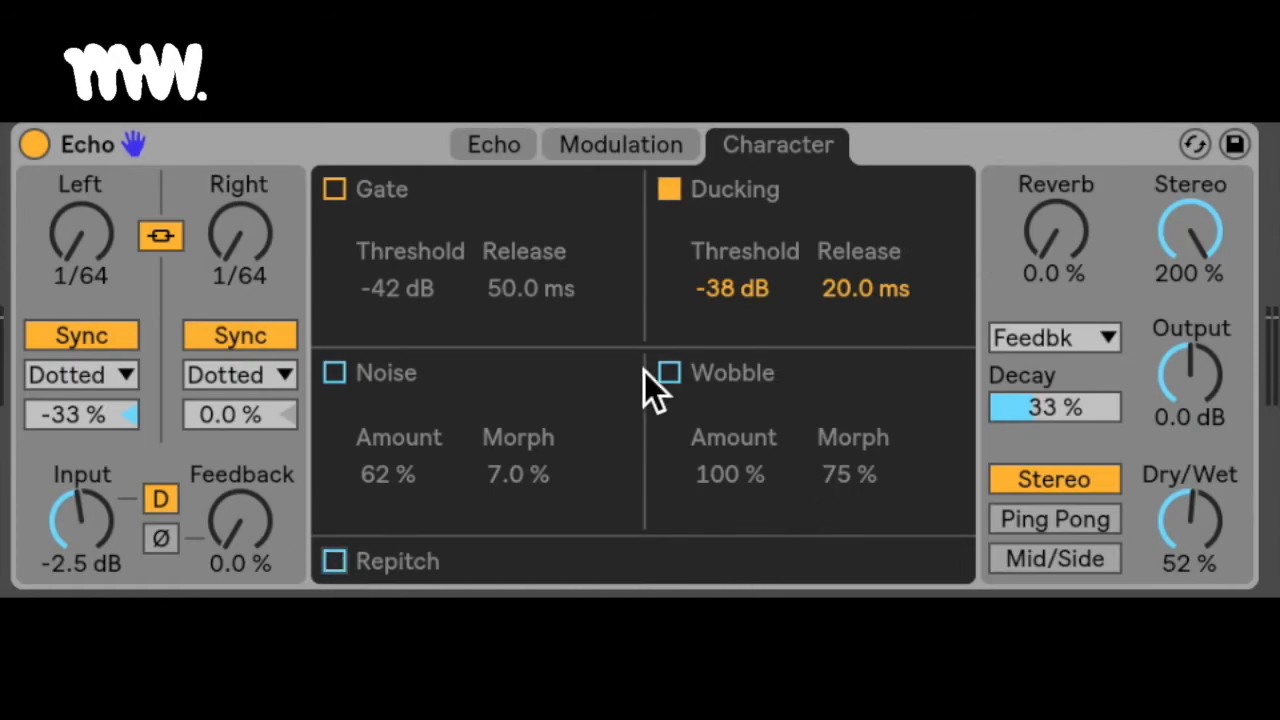
right_click(932, 147)
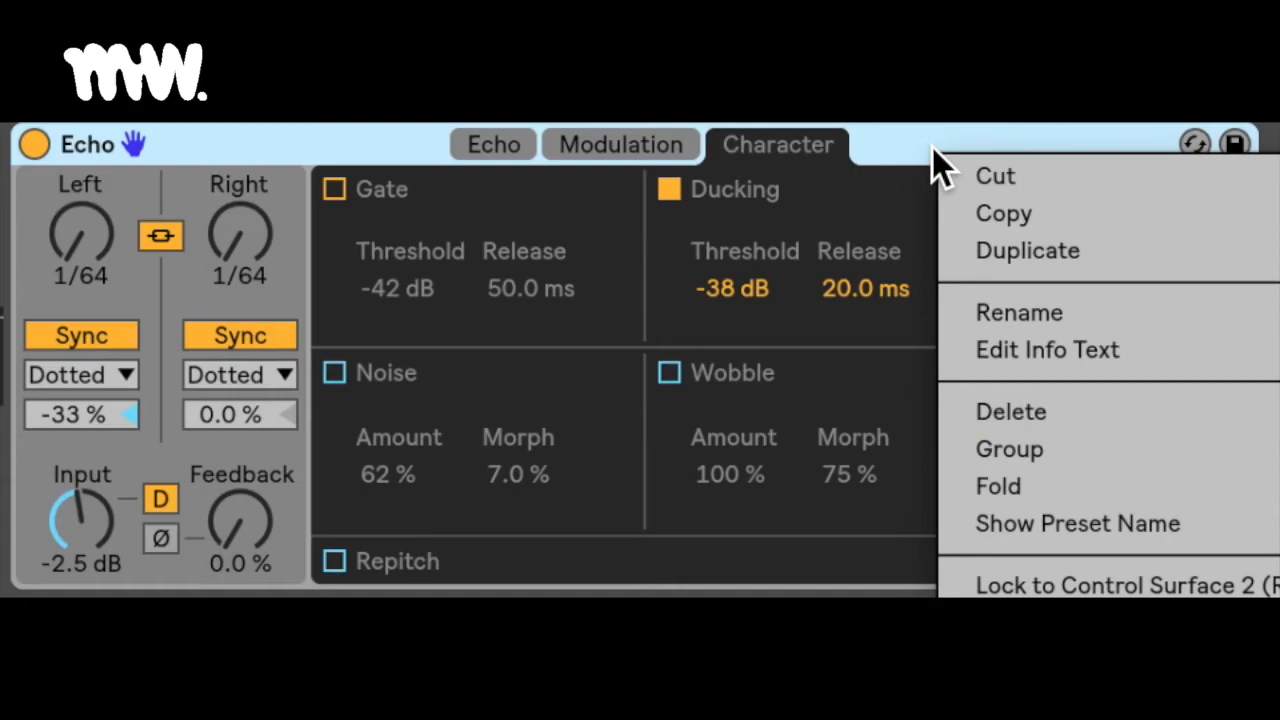
left_click(884, 136)
right_click(884, 136)
left_click(884, 136)
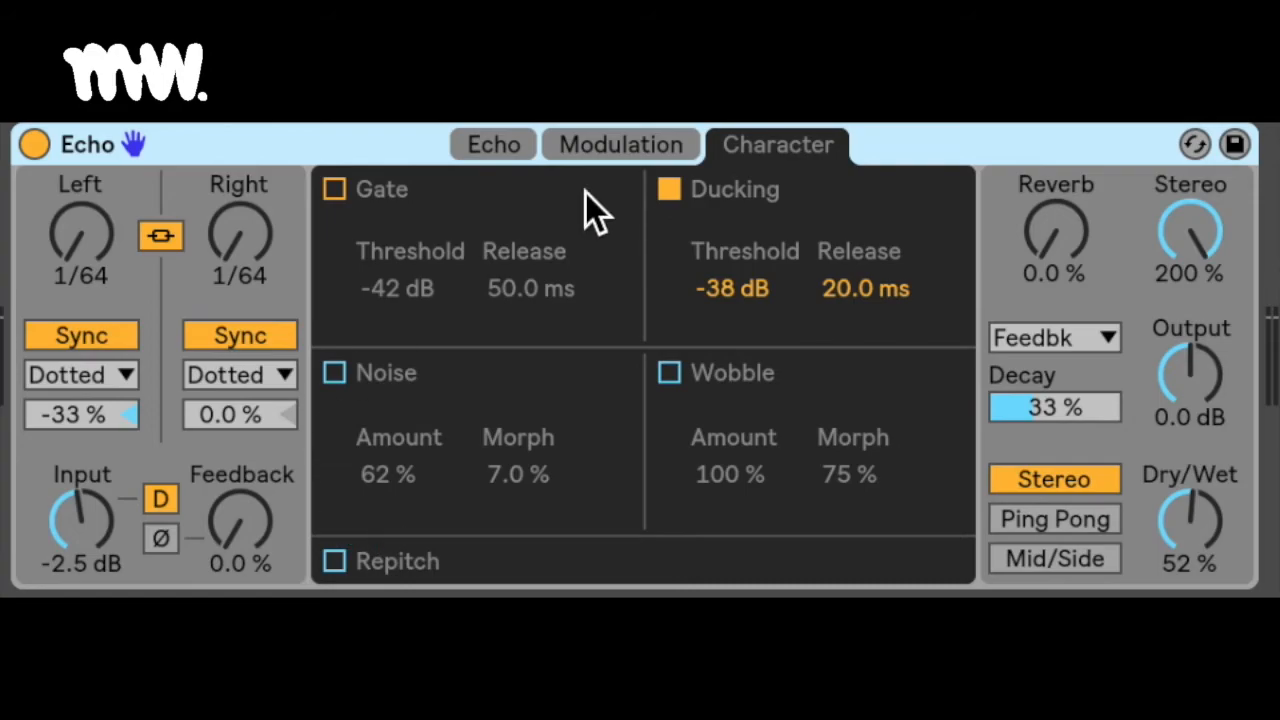
right_click(380, 139)
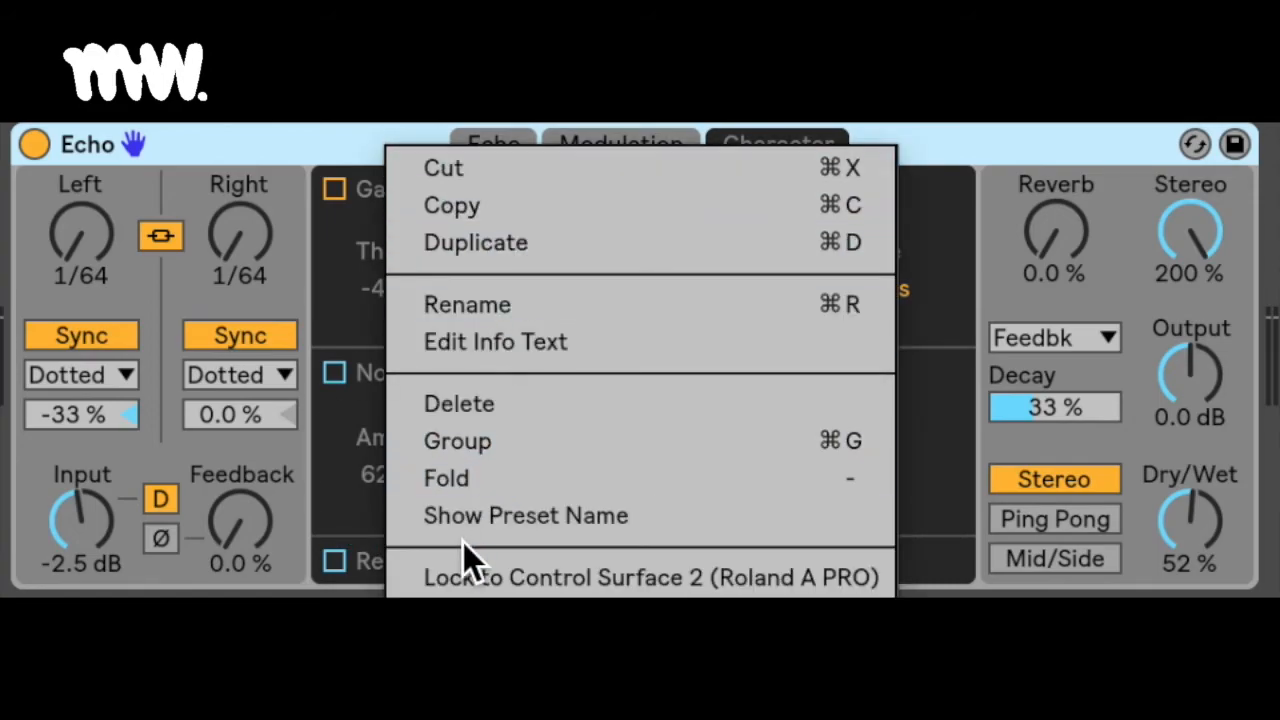
left_click(300, 142)
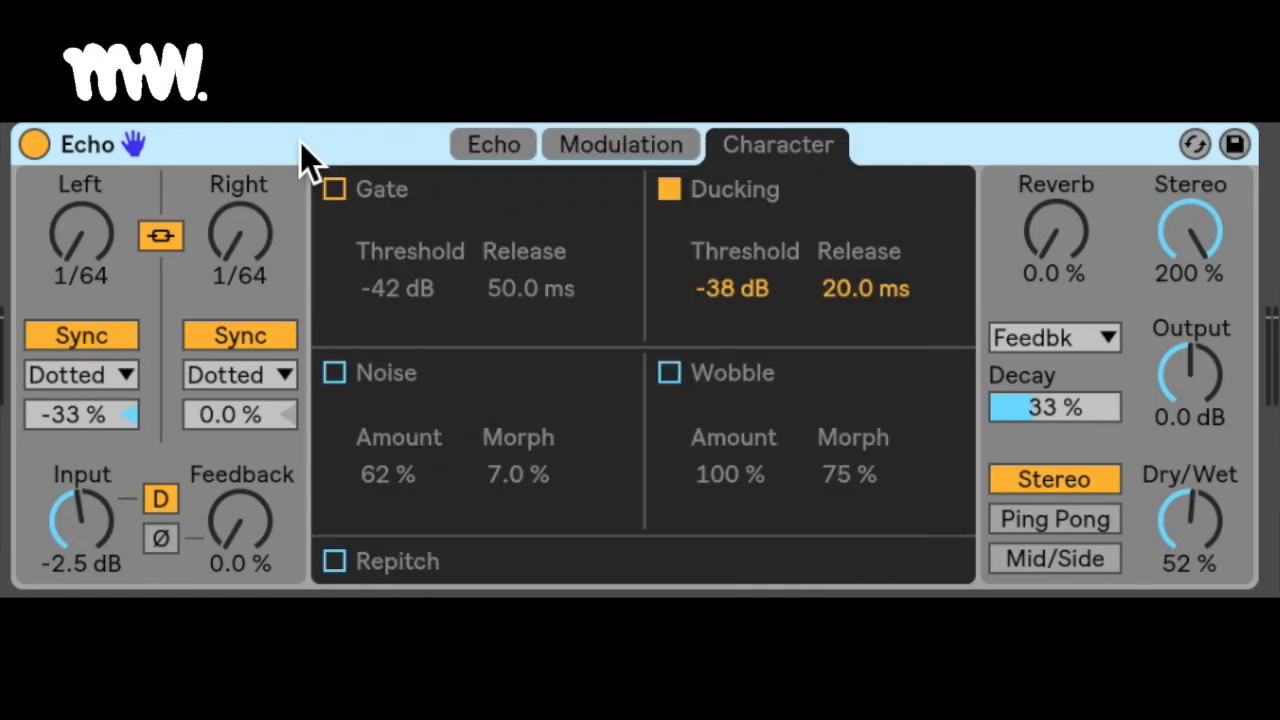
- Vary the left delay time with Repitch on, and again with Repitch turned off
left_click(341, 563)
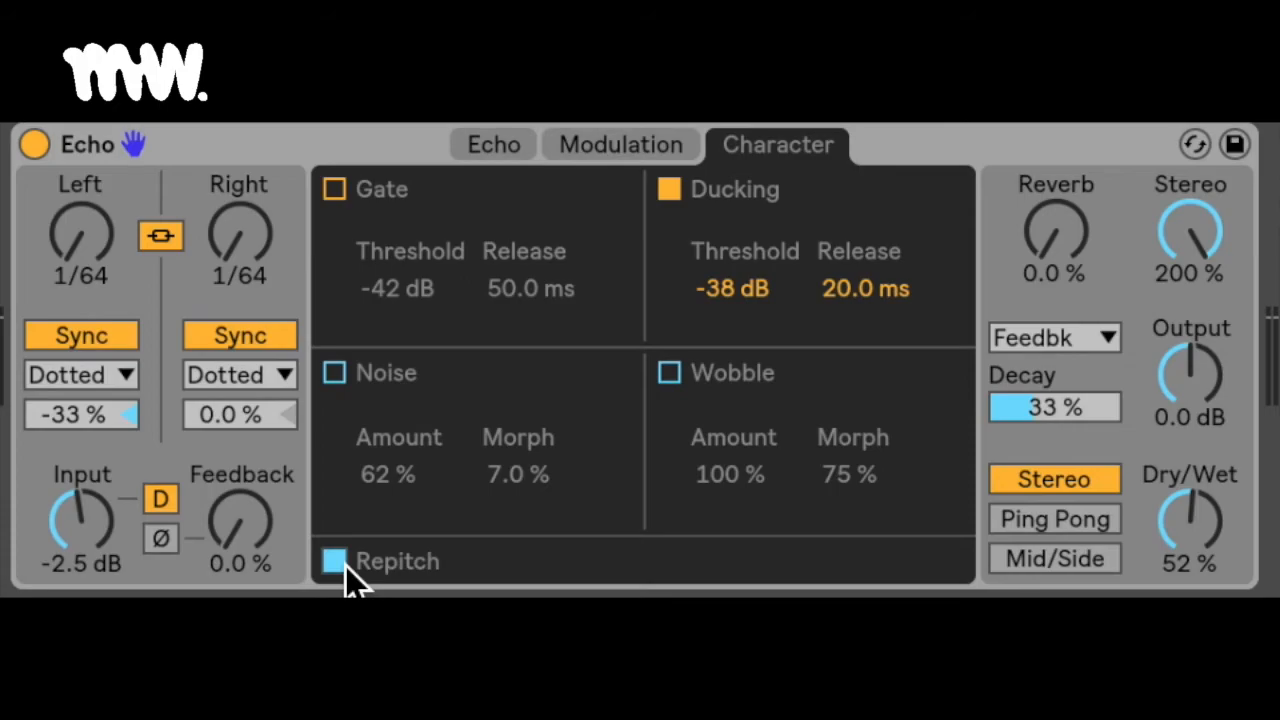
mouse_move(81, 232)
left_mouse_down()
mouse_move(81, 190)
mouse_move(81, 240)
left_mouse_up()
left_click(336, 561)
mouse_move(20, 272)
left_mouse_down()
mouse_move(20, 230)
mouse_move(20, 275)
left_mouse_up()
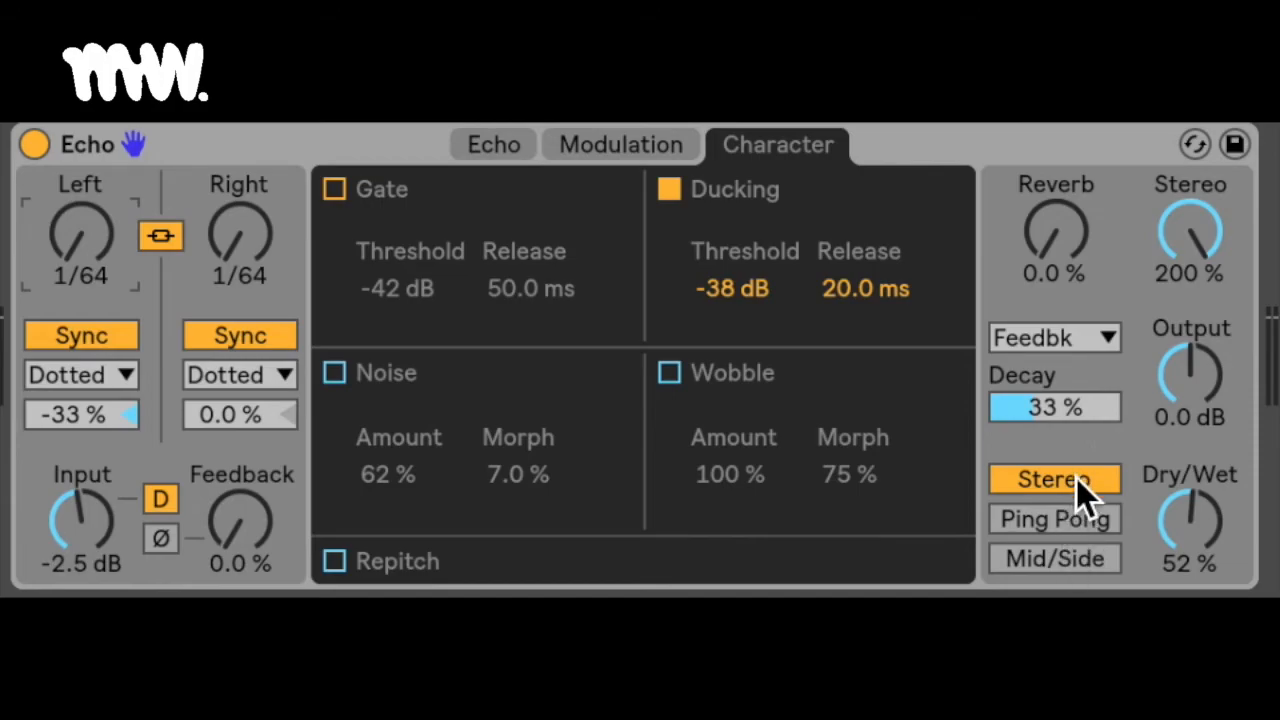
- Try the Mid/Side and Ping Pong channel modes, and return to Stereo
left_click(1097, 556)
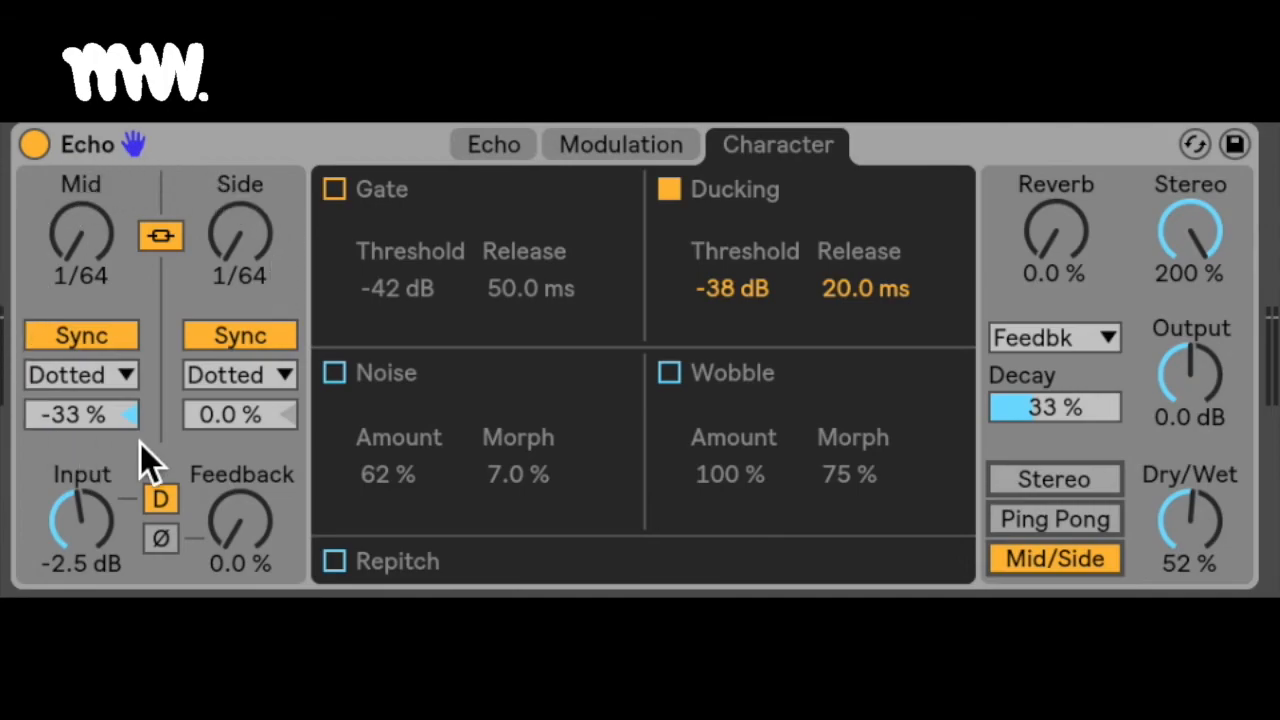
left_click(1055, 518)
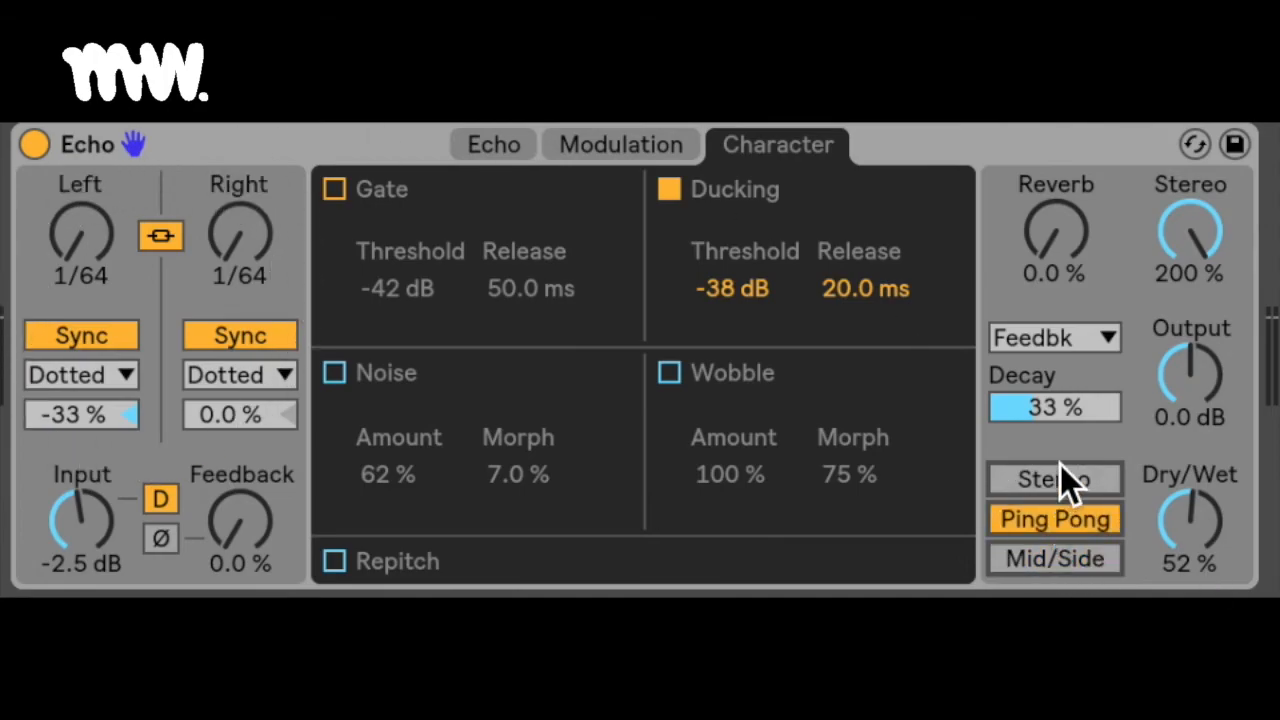
left_click(1063, 475)
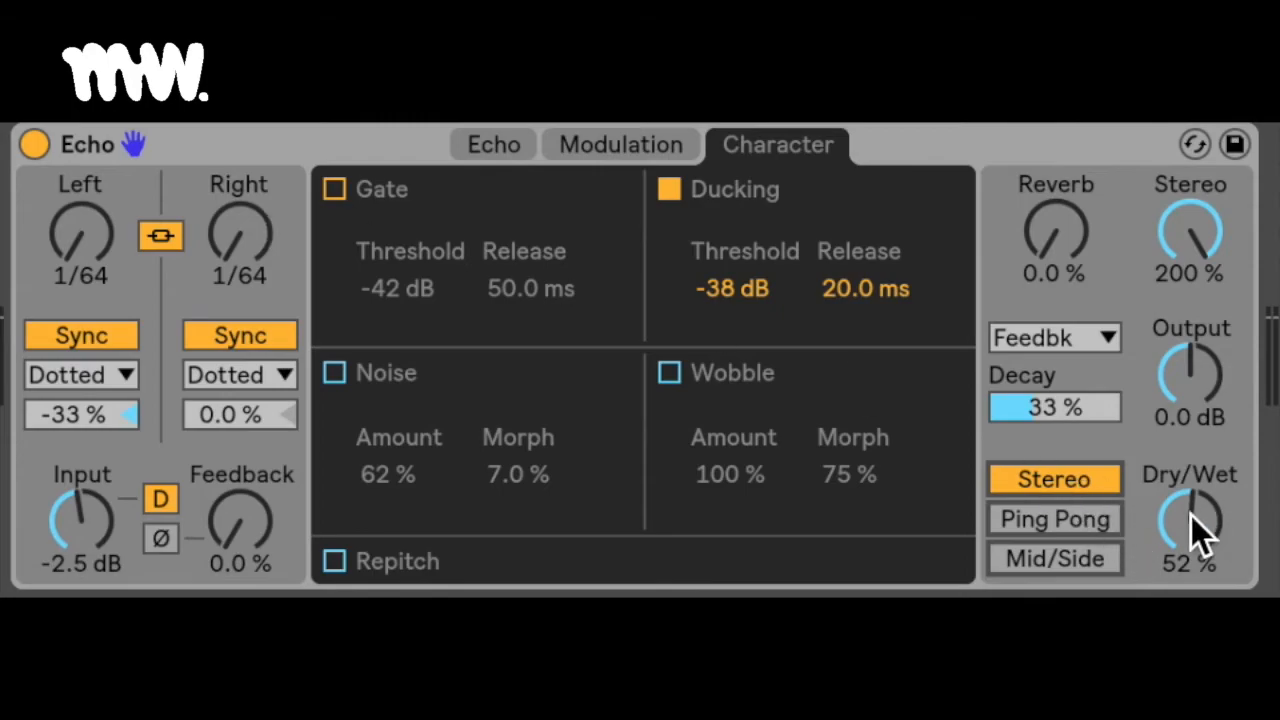
- Set the dry/wet mix to 63 % and the reverb to 100 %, with the reverb placed in the Feedback position
mouse_move(1191, 515)
left_mouse_down()
mouse_move(1191, 459)
mouse_move(1191, 599)
mouse_move(1191, 515)
left_mouse_up()
left_click_drag(1040, 235, 1040, 180)
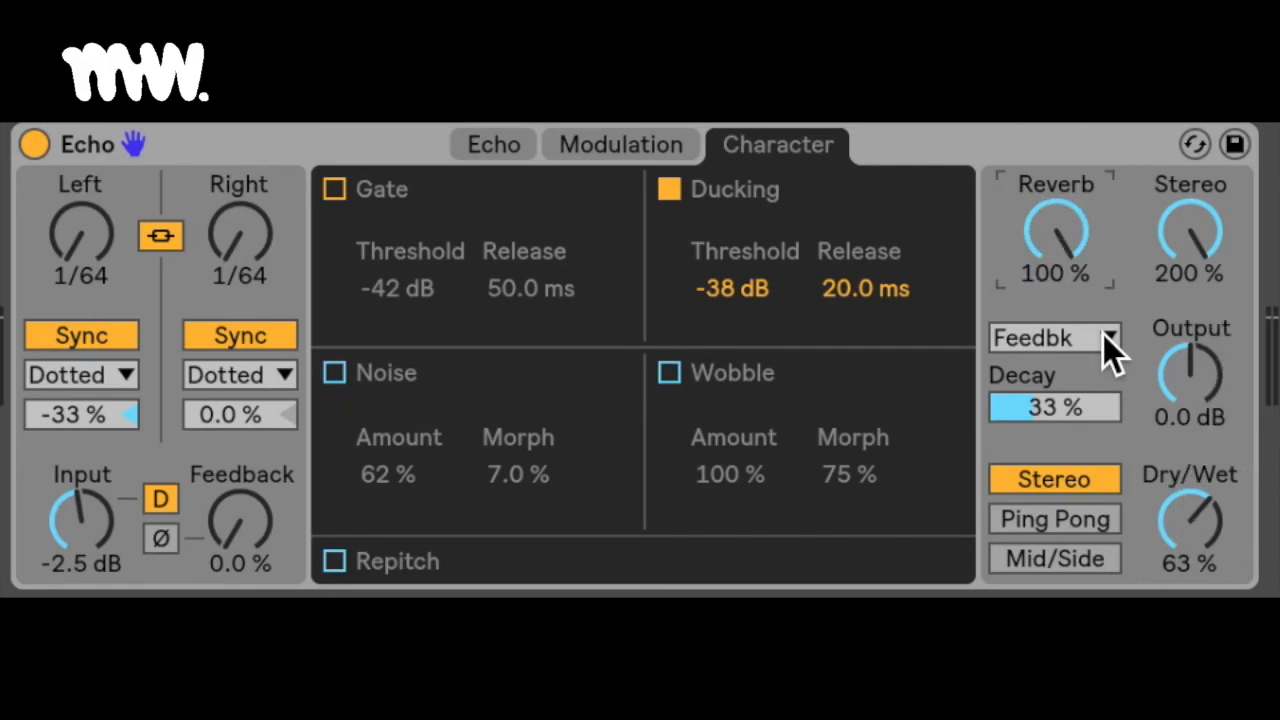
left_click(1108, 340)
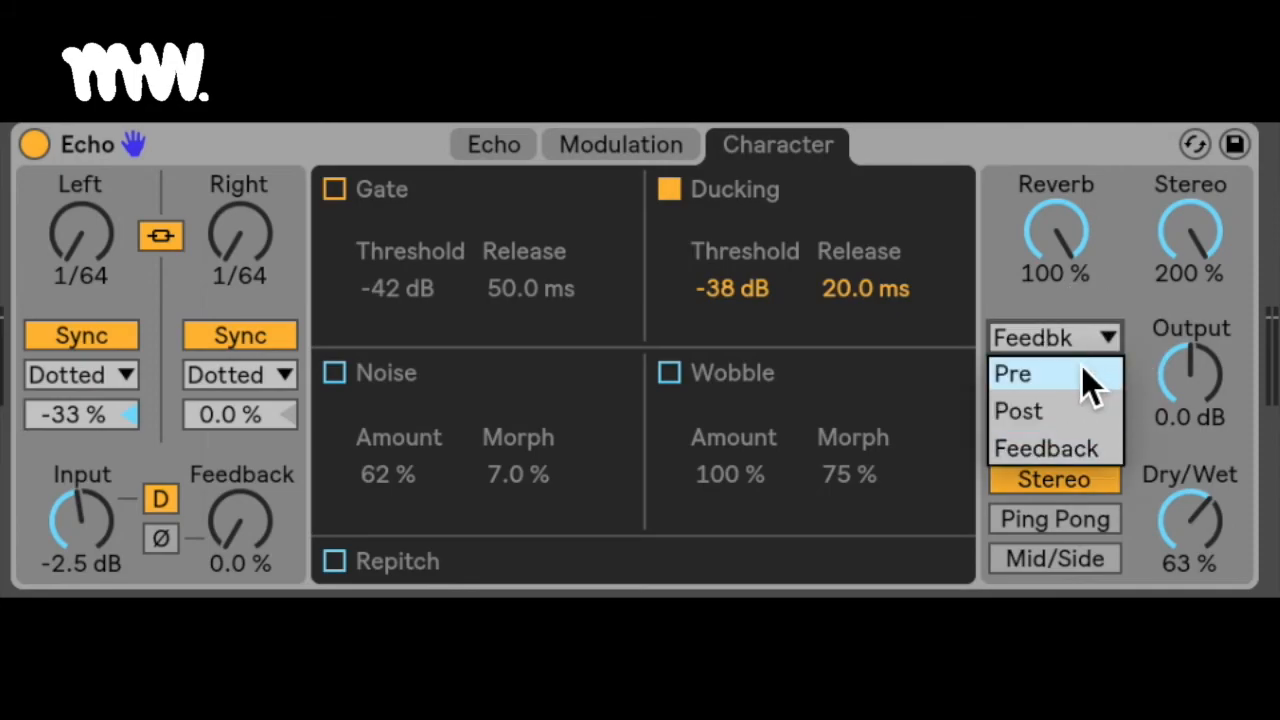
left_click(1086, 450)
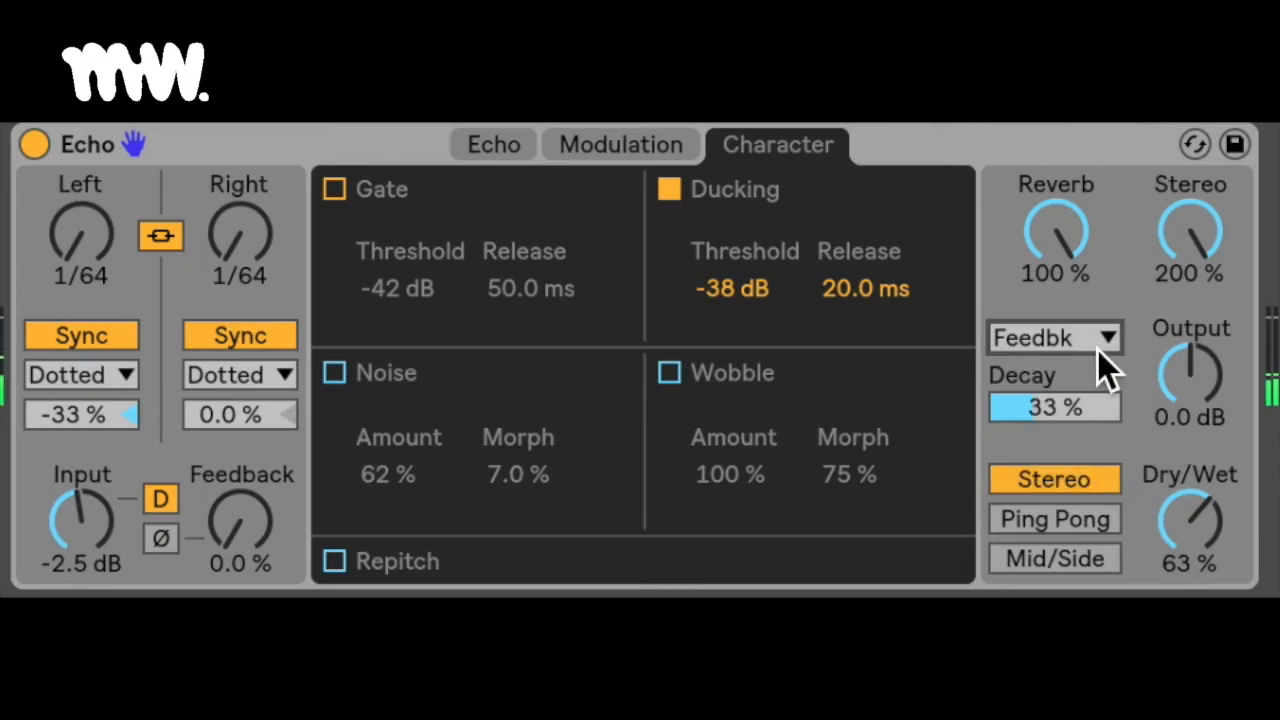
- Narrow the stereo width and return it to 200 %, and set the output to 3.0 dB and the reverb decay to 0 %
left_click_drag(1186, 232, 1186, 300)
mouse_move(1185, 229)
left_mouse_down()
mouse_move(1185, 163)
mouse_move(1185, 229)
left_mouse_up()
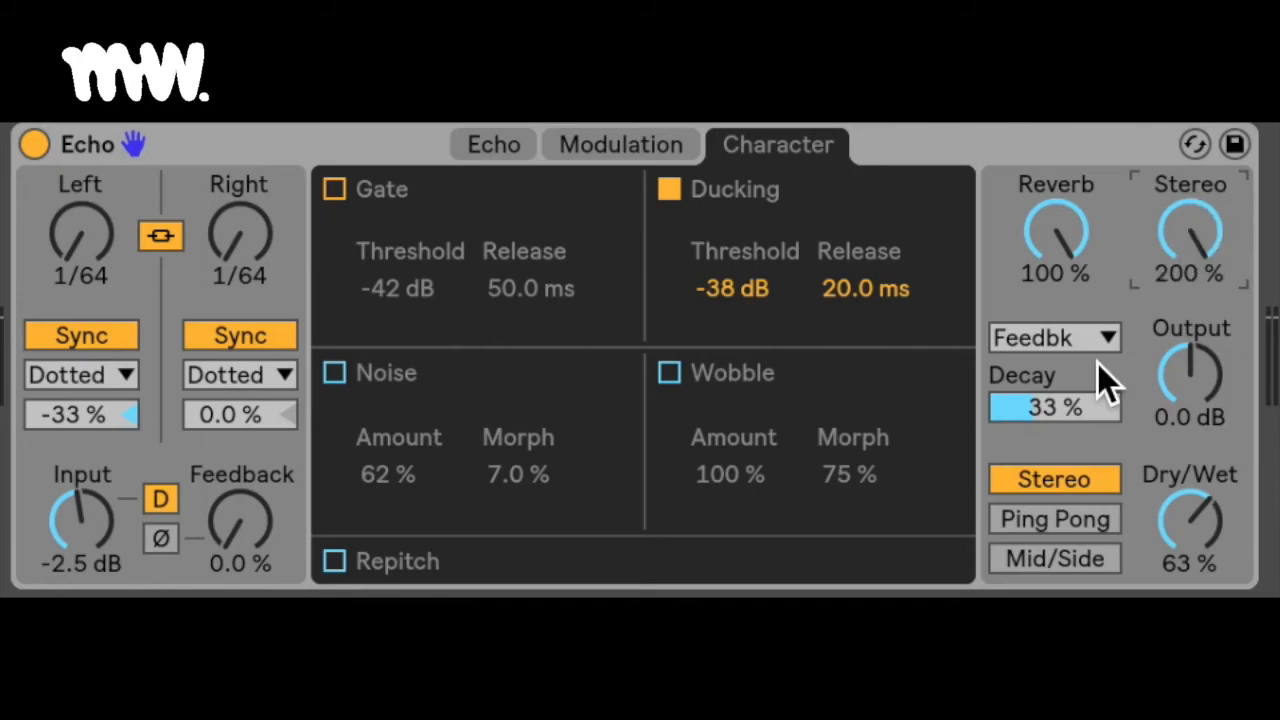
mouse_move(1188, 366)
left_mouse_down()
mouse_move(1188, 340)
mouse_move(1188, 372)
mouse_move(1188, 358)
left_mouse_up()
mouse_move(1052, 406)
left_mouse_down()
mouse_move(1052, 440)
mouse_move(1052, 396)
mouse_move(1052, 440)
mouse_move(1052, 419)
left_mouse_up()
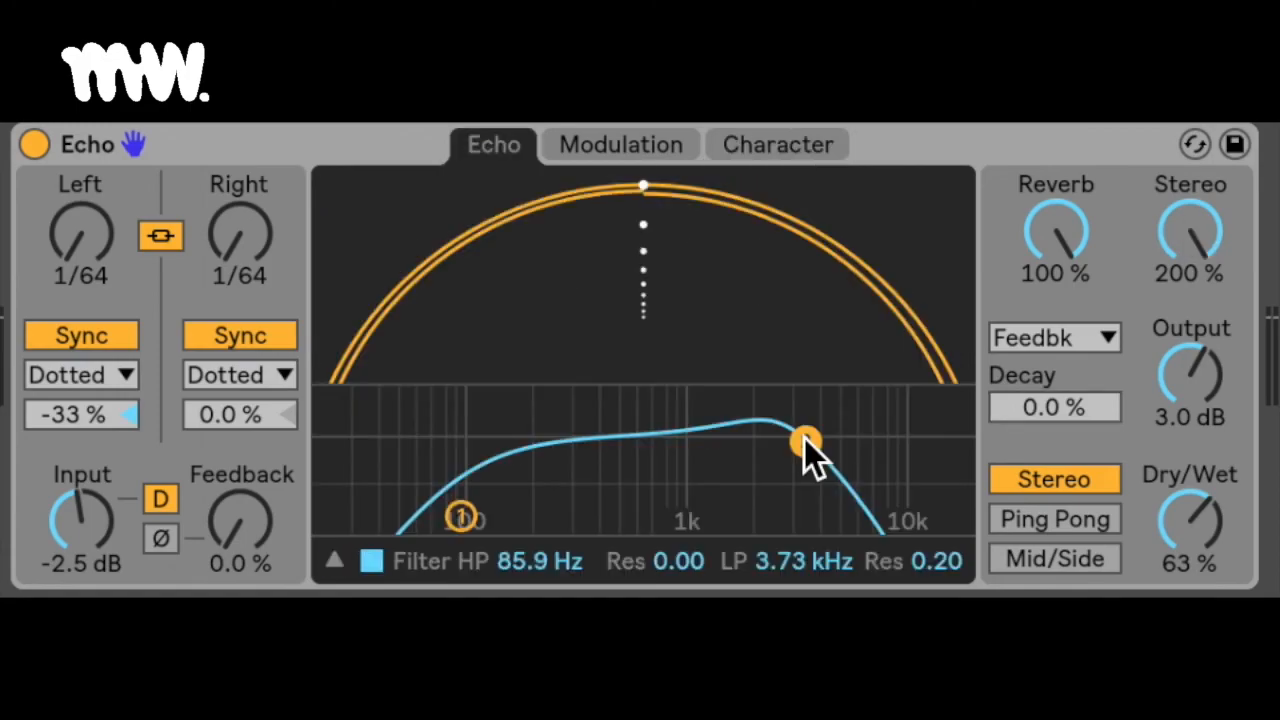
- Move the echo's low-pass filter point to about 5.45 kHz with a resonance of 0.13
left_click_drag(804, 440, 817, 451)
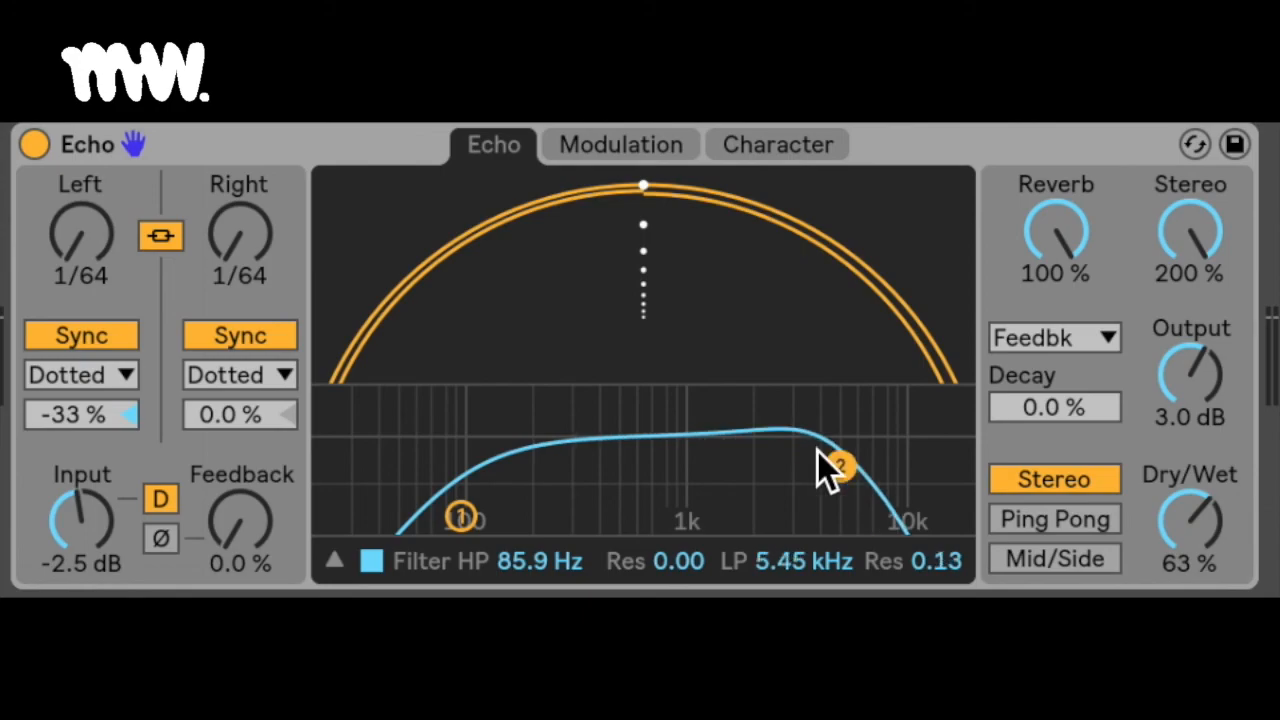